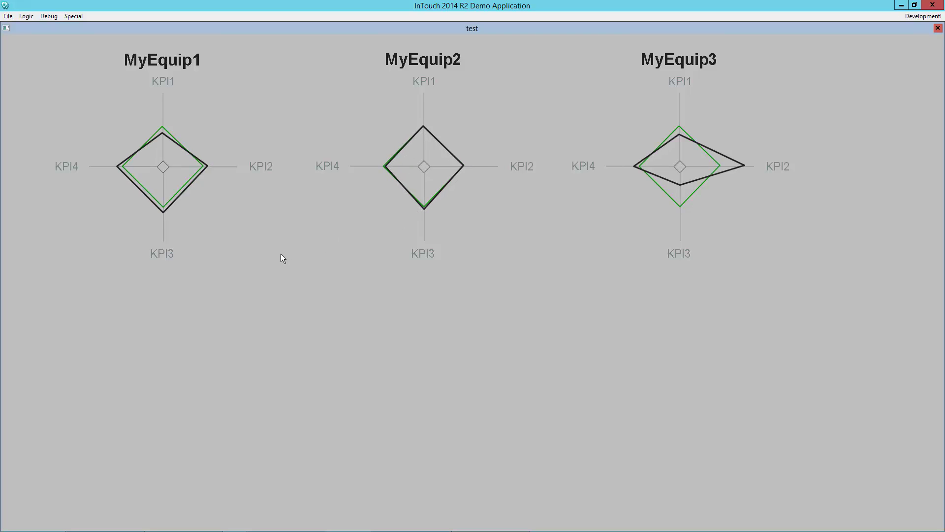
Pop up the live faceplates for the MyEquip1, MyEquip2 and MyEquip3 polar stars.
left_click(162, 167)
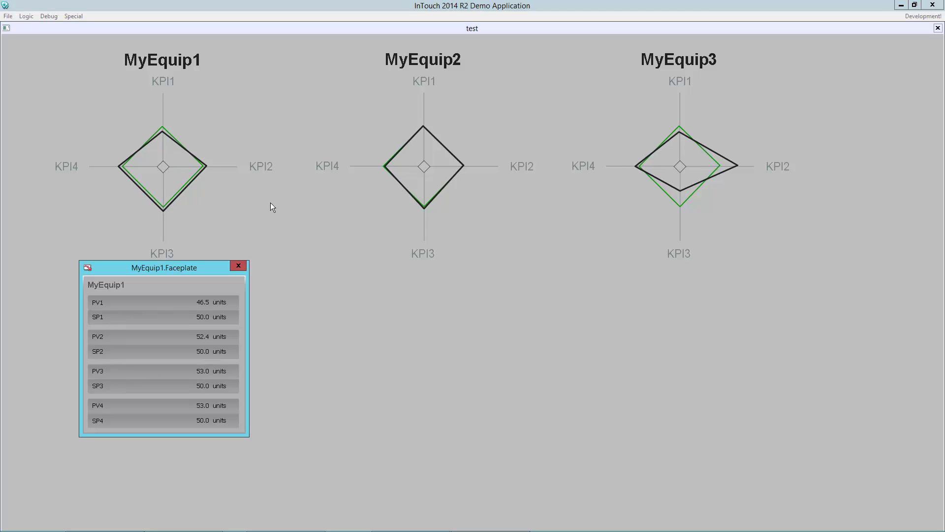
left_click(423, 166)
left_click(682, 165)
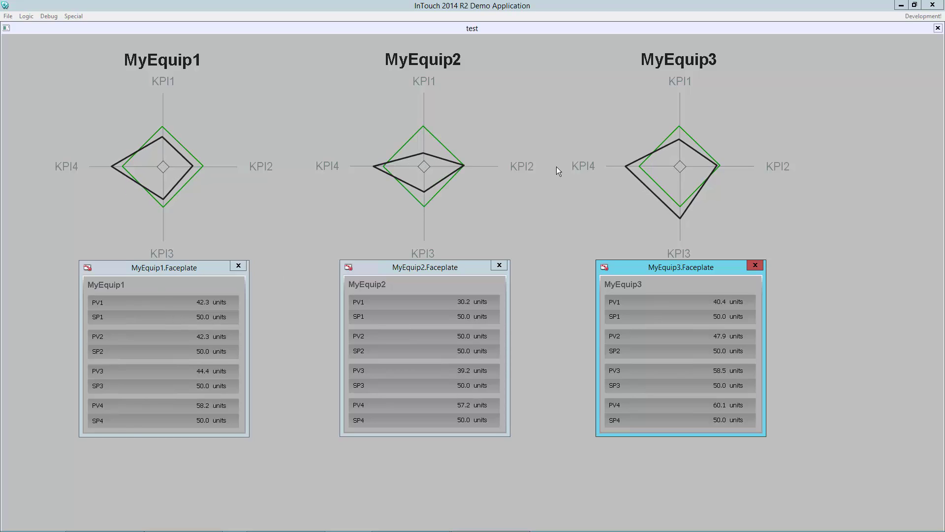
Leave runtime, return to ArchestrA IDE and select $Simulation in the Derivation view.
left_click(917, 16)
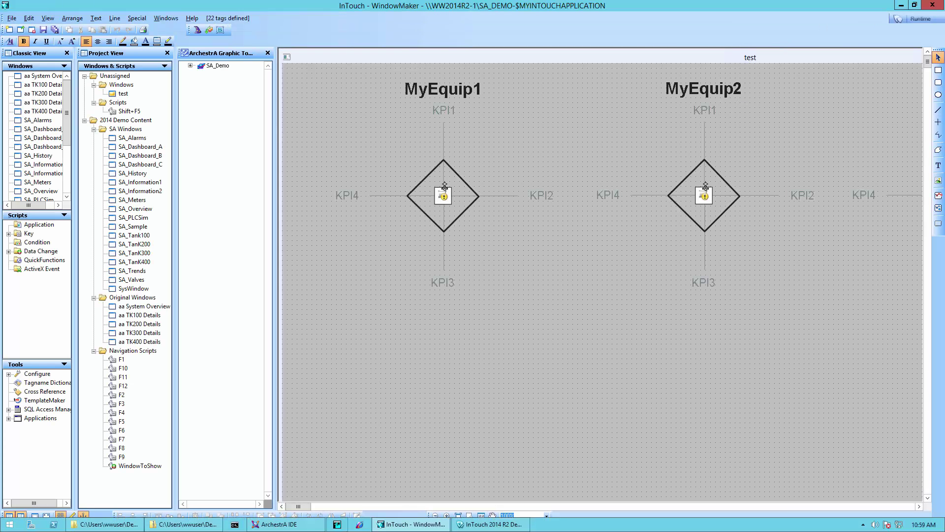
left_click(291, 524)
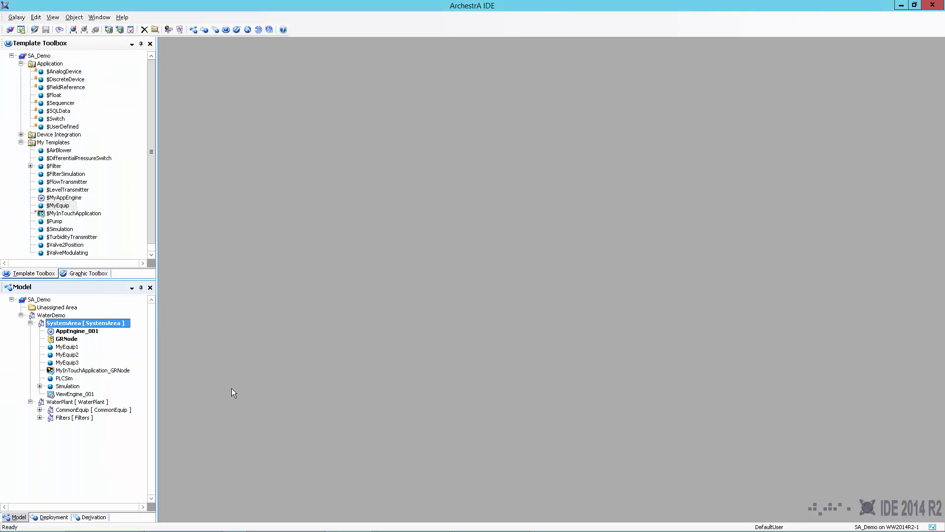
left_click(64, 388)
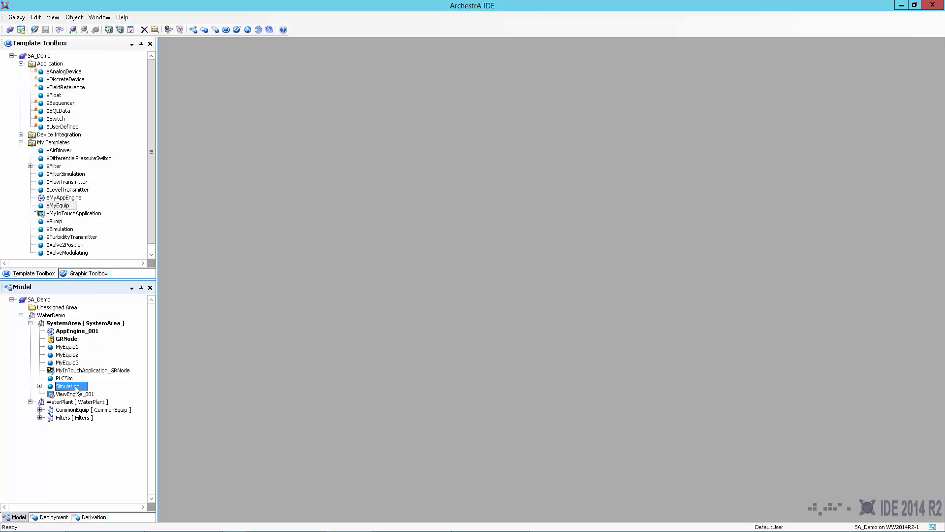
left_click(92, 517)
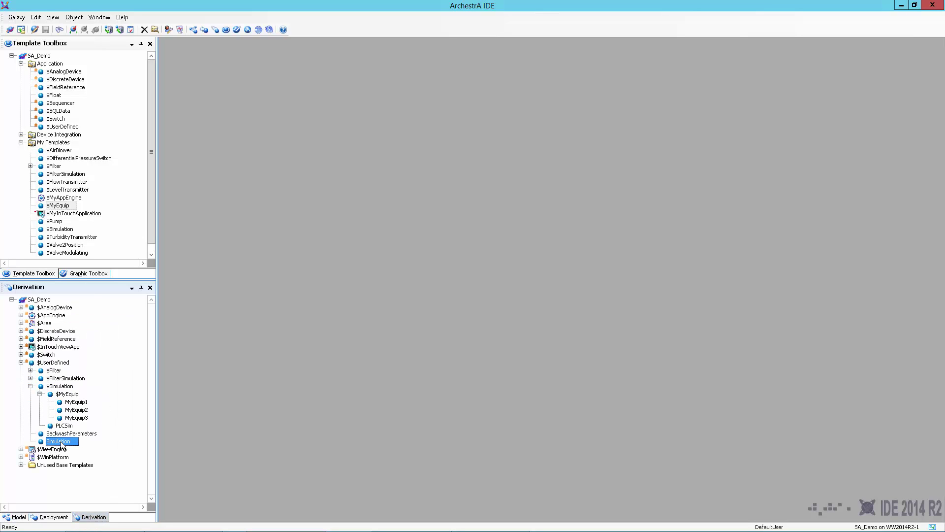
left_click(66, 387)
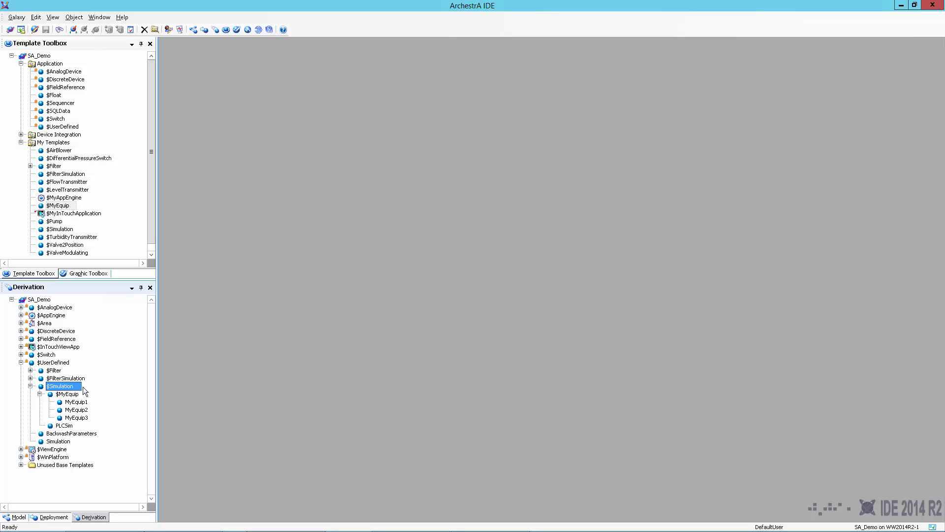
Create a derived template of $Simulation named MyNewEquip via New > Derived Template.
right_click(66, 388)
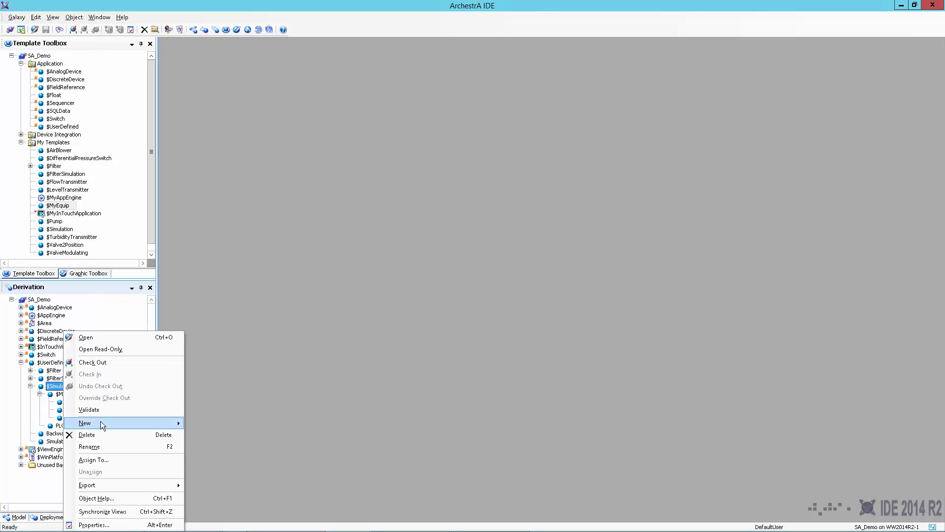
mouse_move(112, 424)
left_click(213, 435)
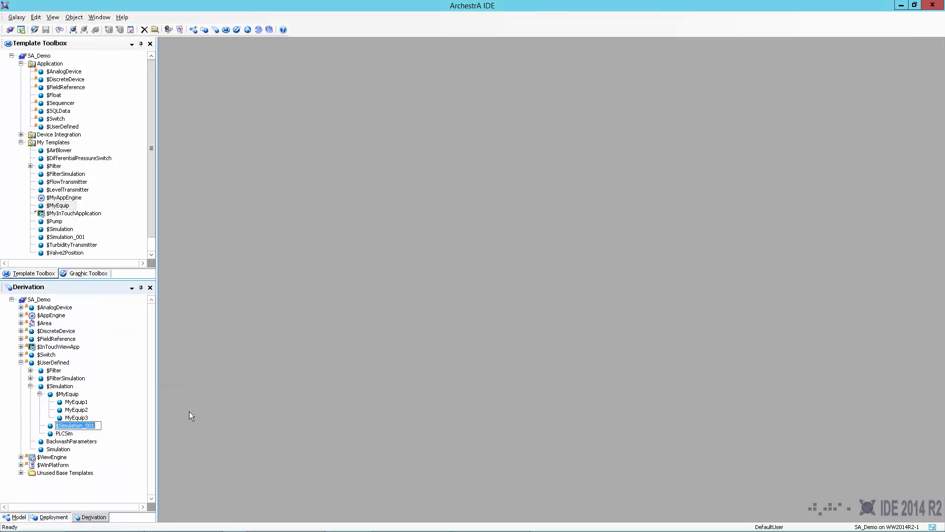
type("MyNewEquip")
key("Return")
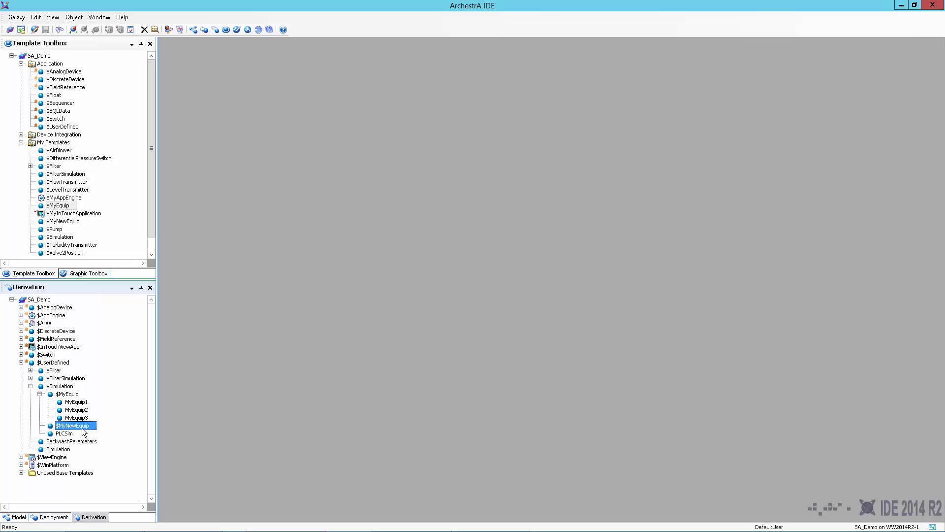
Open the $MyNewEquip editor and uncheck Inherited so no attributes are listed.
double_click(70, 427)
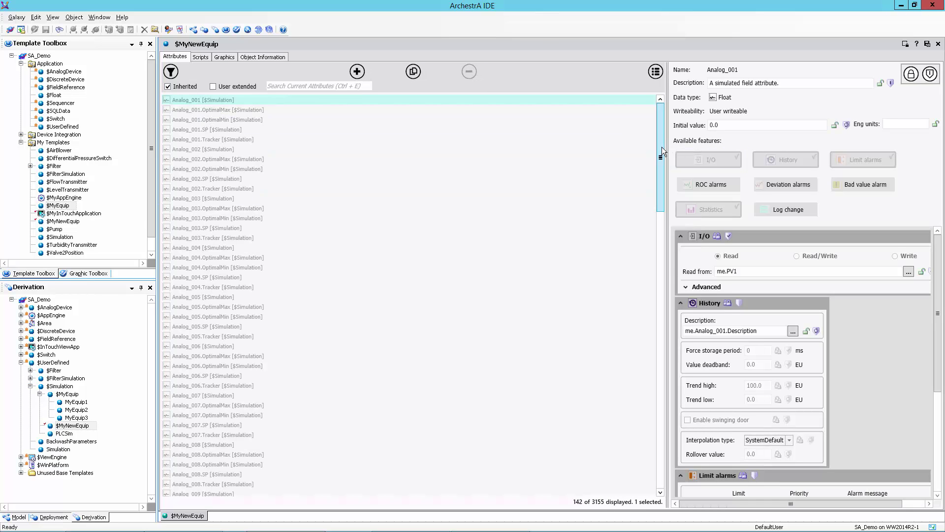
left_click_drag(660, 156, 668, 349)
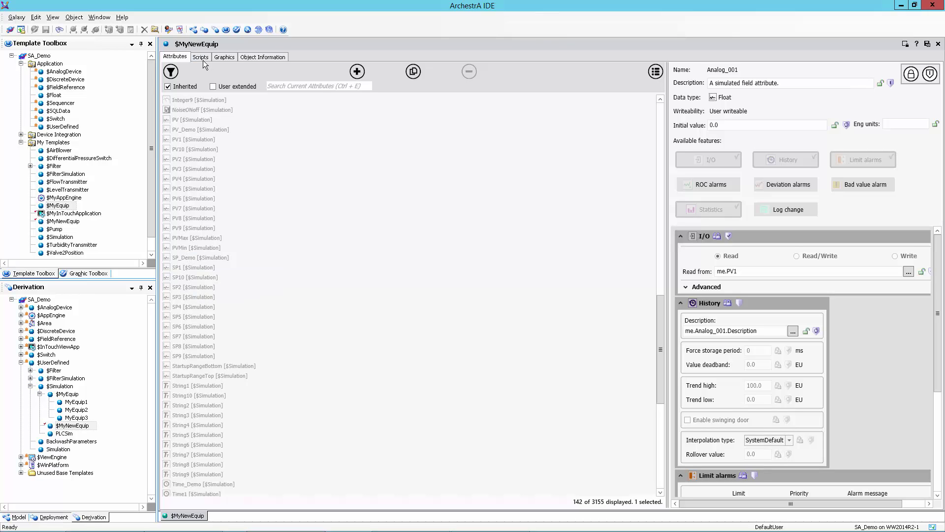
left_click(167, 86)
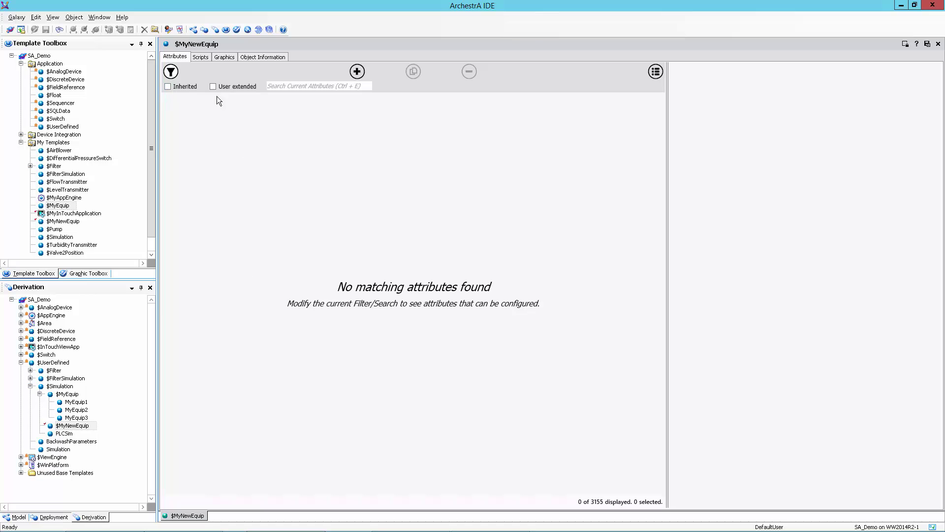
Inspect the inherited Control script's code in $MyNewEquip, then view its empty graphics list.
left_click(199, 57)
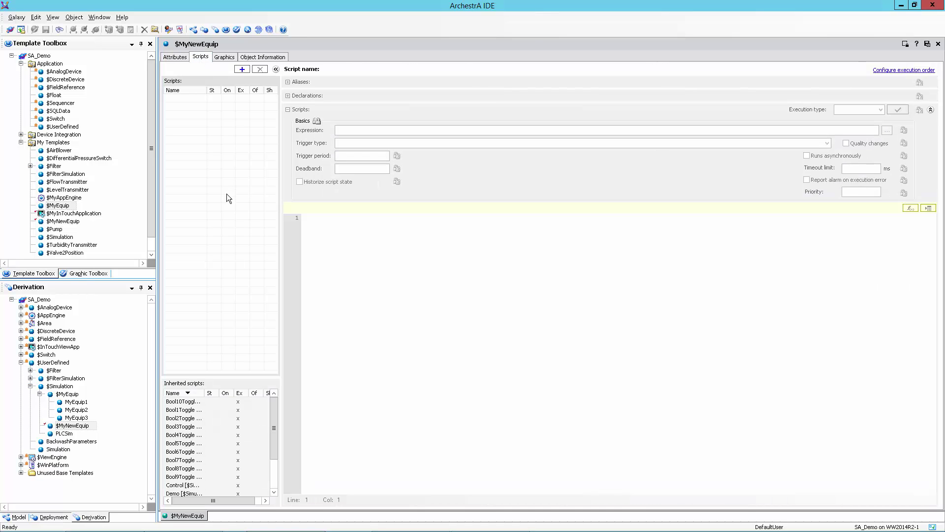
left_click_drag(274, 430, 276, 457)
left_click(180, 443)
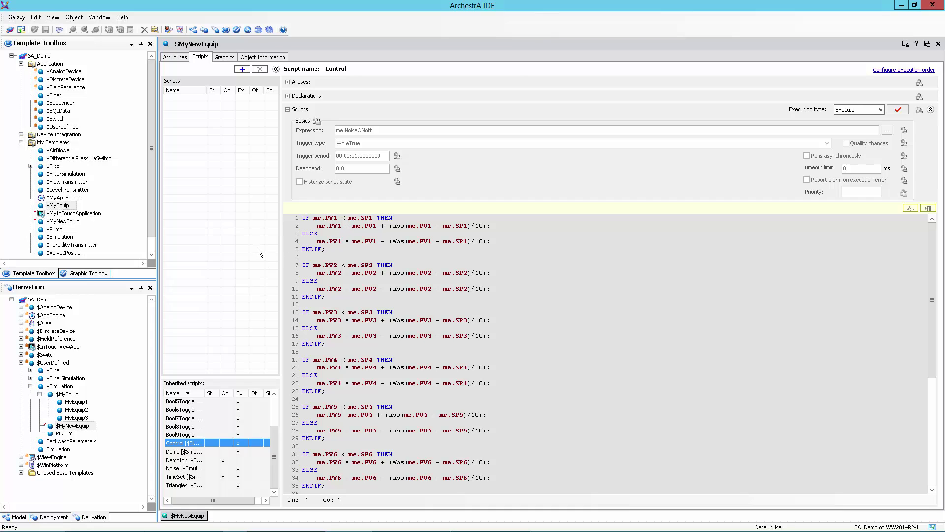
left_click(224, 57)
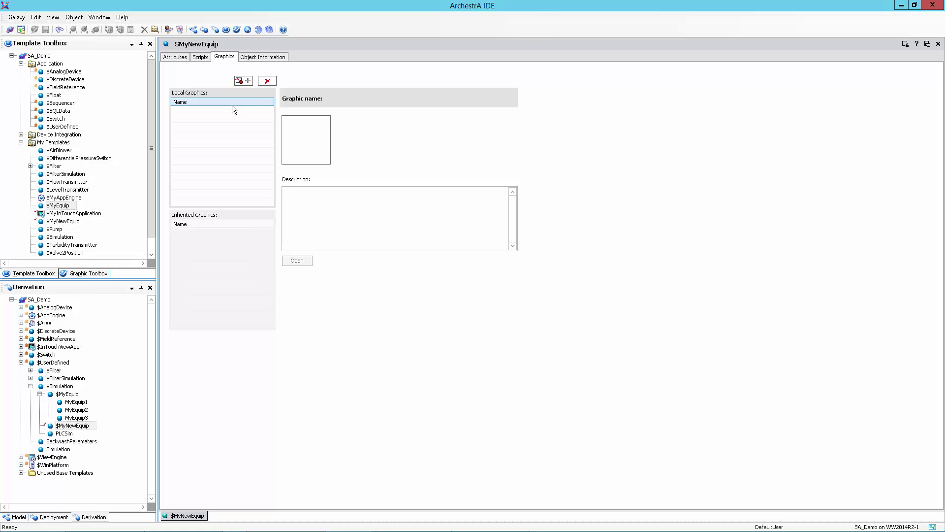
Add local graphics PolarStar and Faceplate to $MyNewEquip and select PolarStar.
left_click(244, 80)
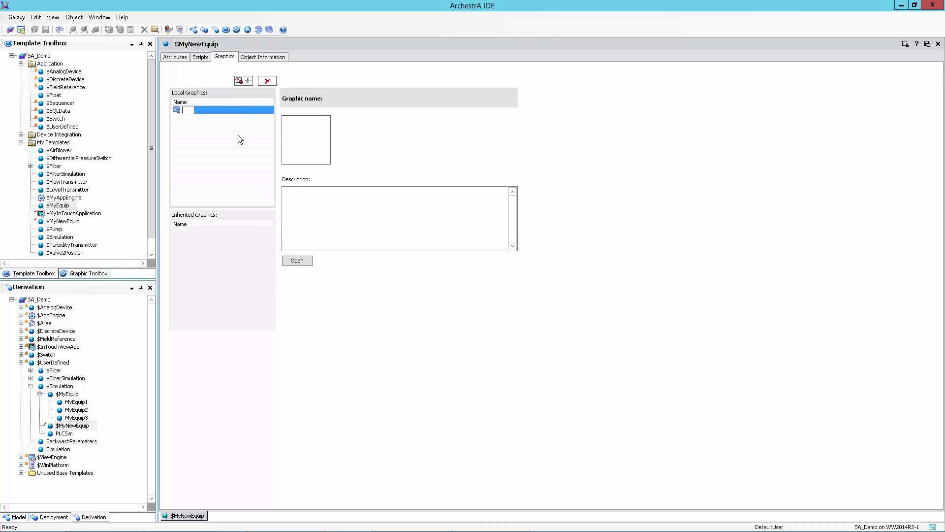
type("PolarStar")
key("Return")
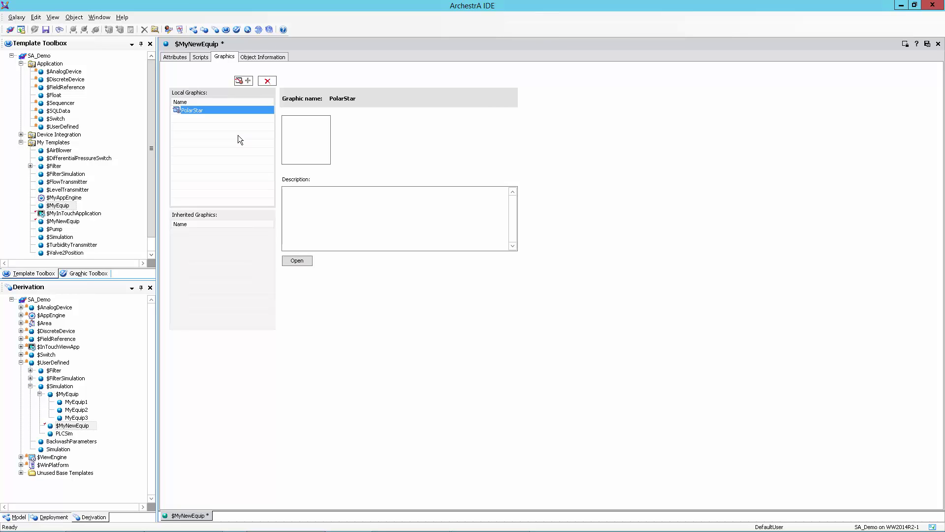
left_click(242, 82)
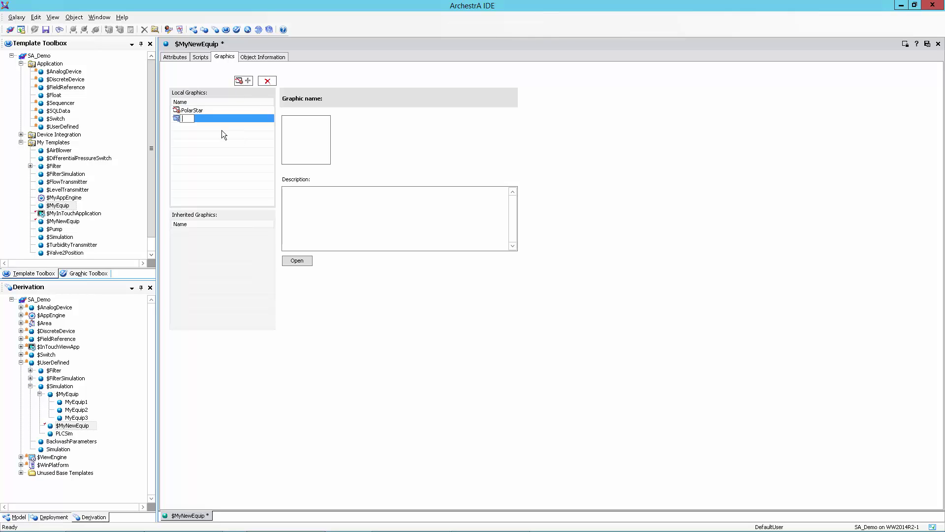
type("Faceplate")
key("Return")
left_click(199, 110)
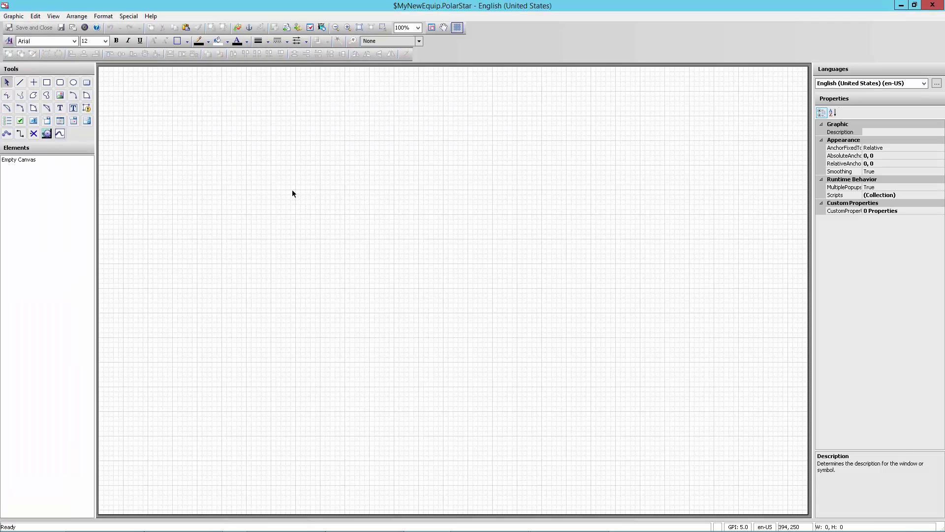
Choose SA_PolarStar_4_Spoke_Diamond from Situational Awareness Library > Polar Star to embed.
left_click(238, 27)
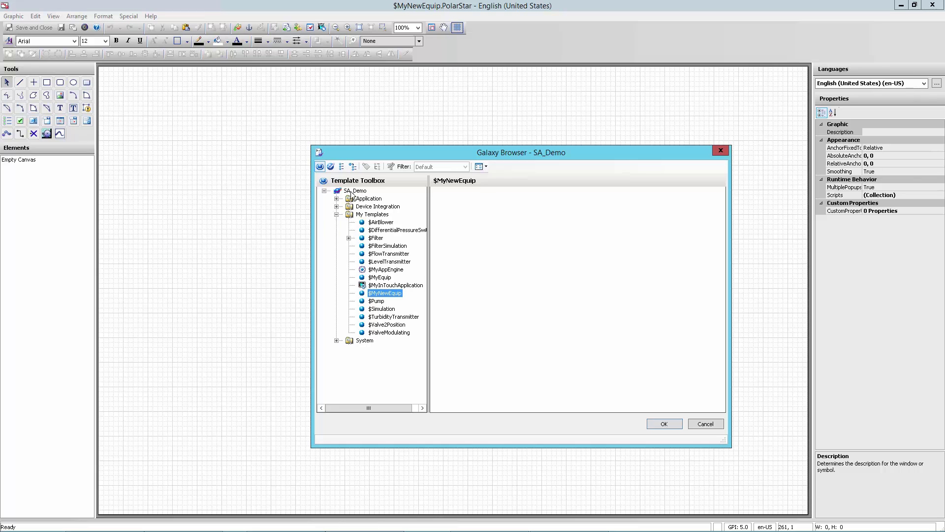
left_click(331, 166)
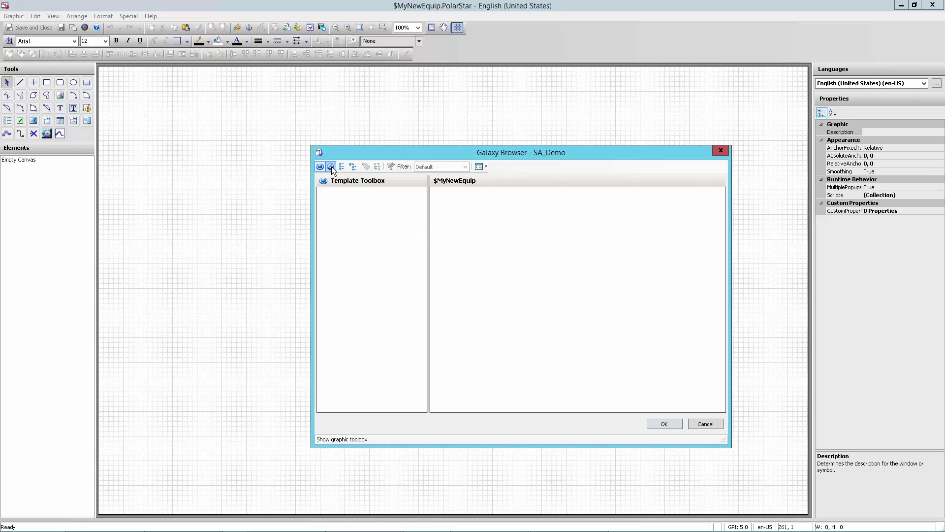
left_click(356, 215)
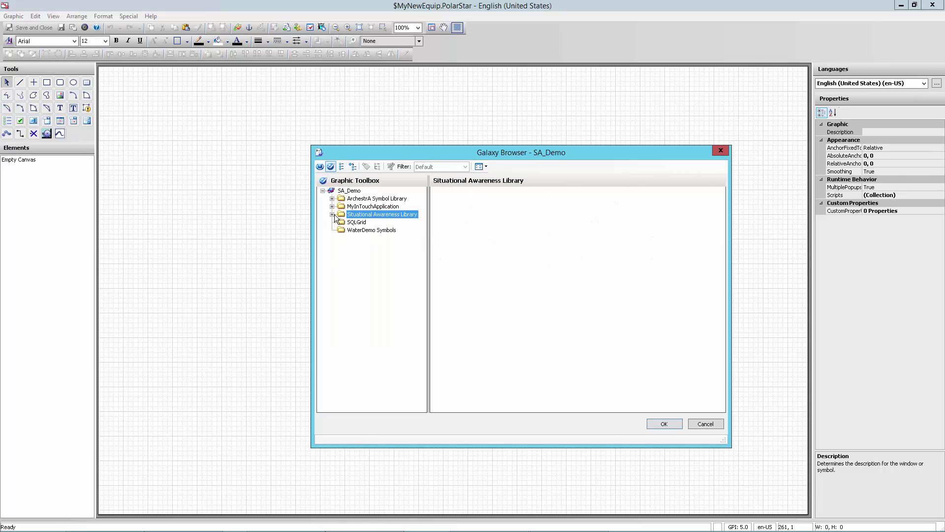
left_click(332, 215)
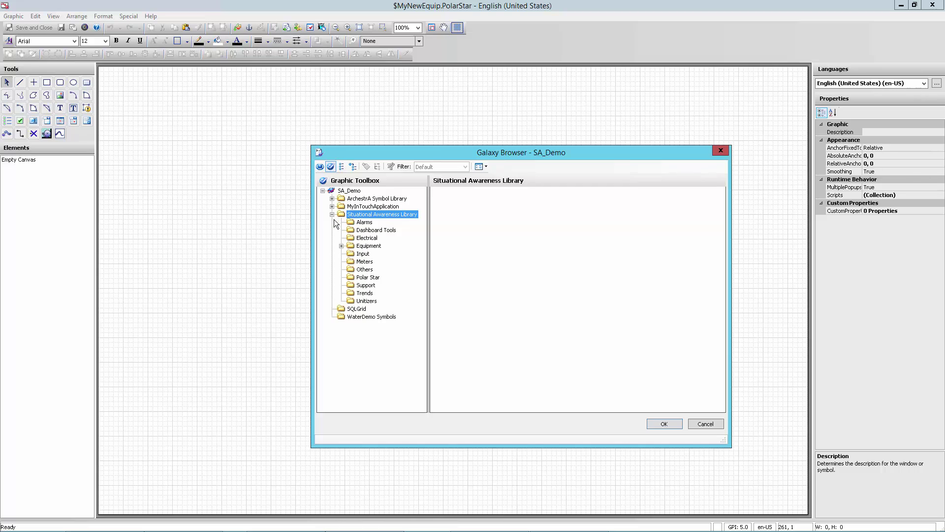
left_click(365, 278)
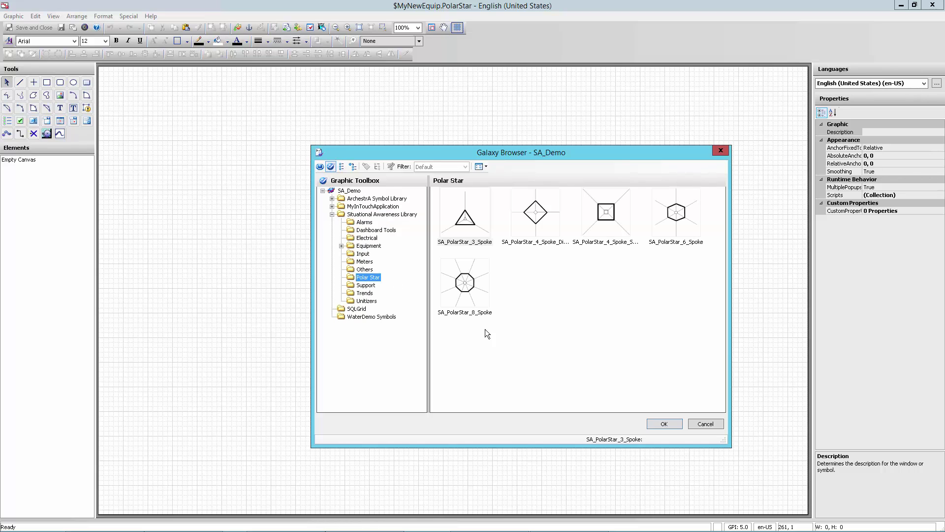
left_click(536, 228)
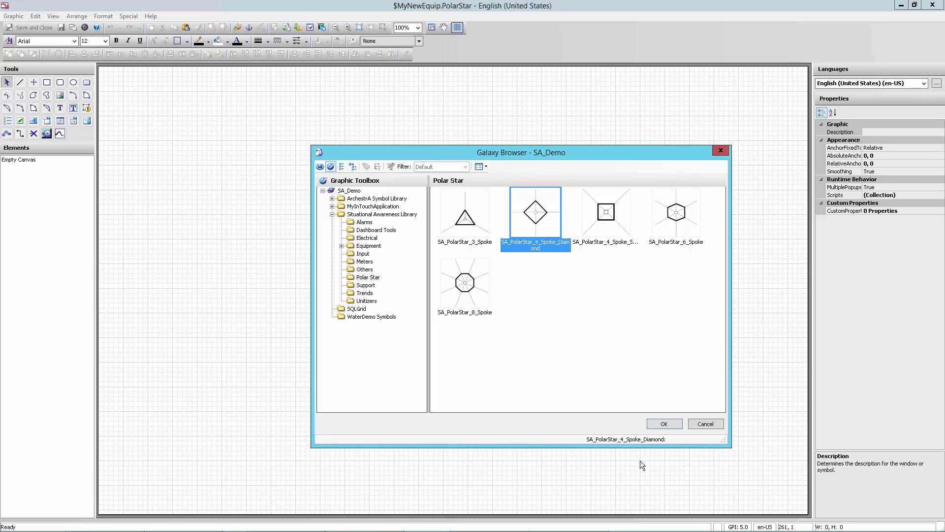
left_click(665, 425)
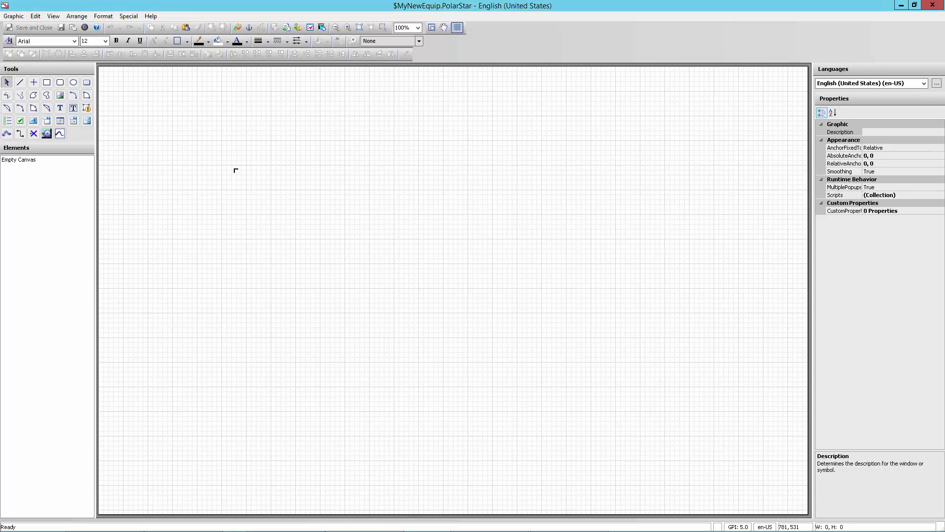
Place the polar star, show its spoke labels, and substitute 'Label' with 'KPI' in all strings.
left_click(198, 167)
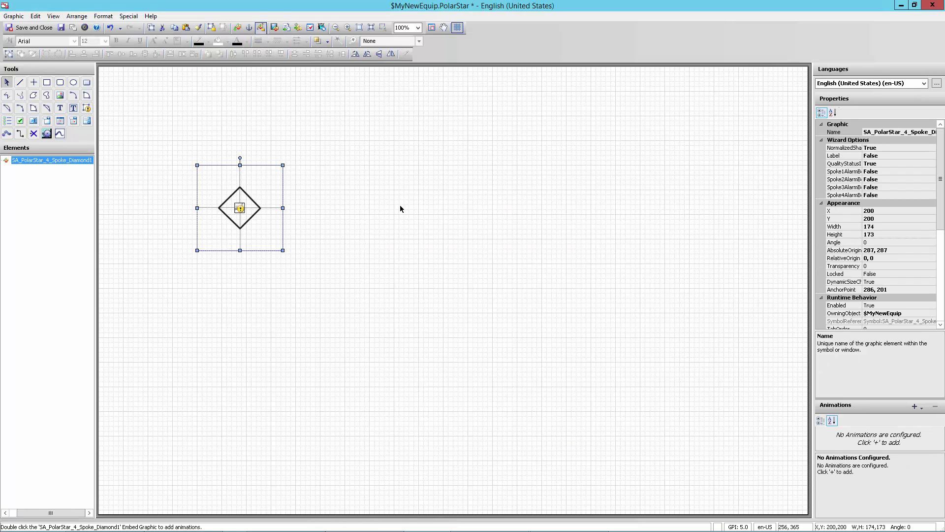
double_click(879, 156)
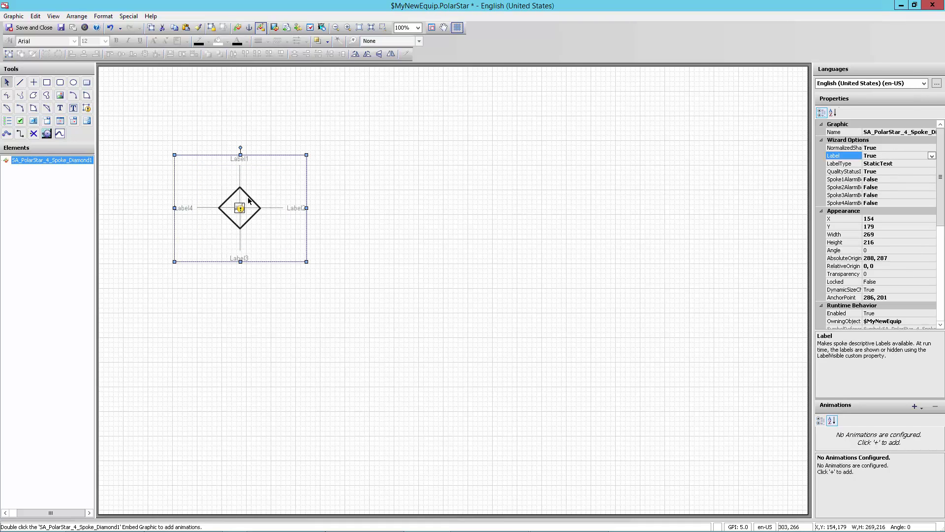
right_click(240, 207)
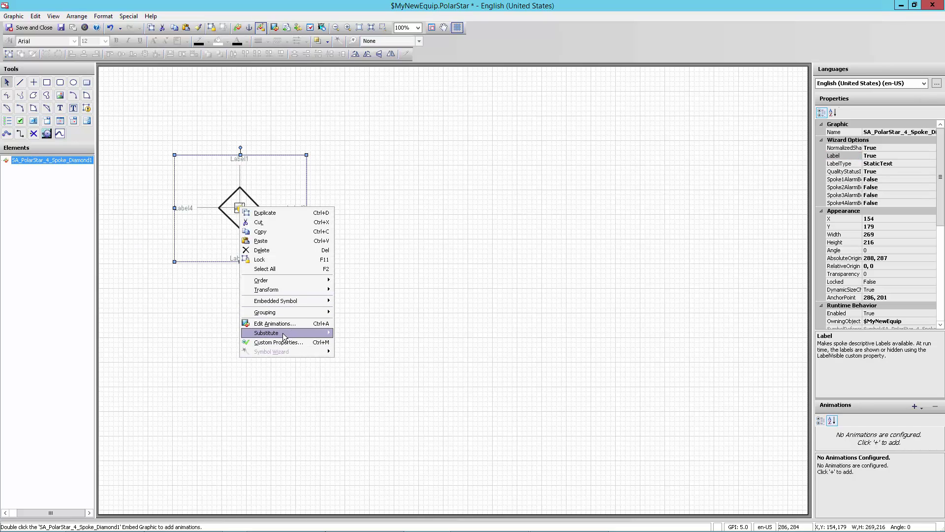
mouse_move(283, 332)
left_click(351, 337)
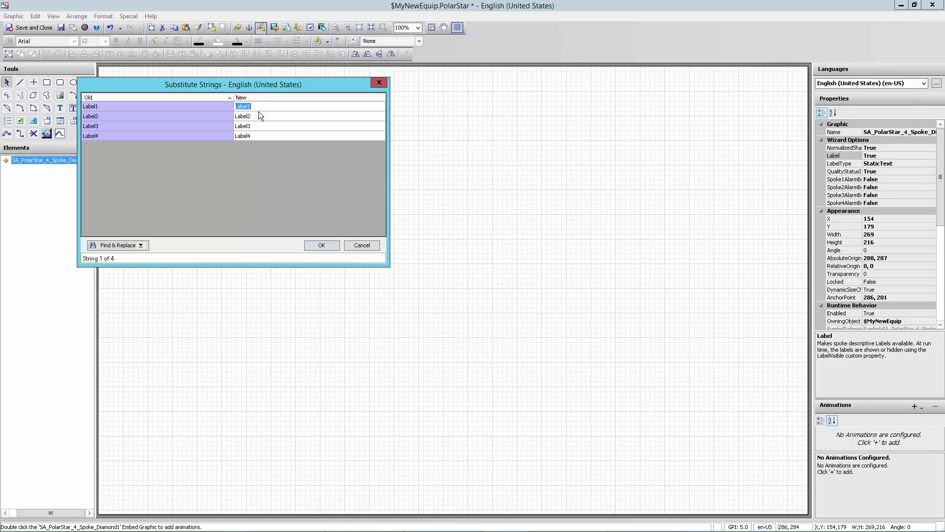
left_click(129, 247)
left_click(130, 261)
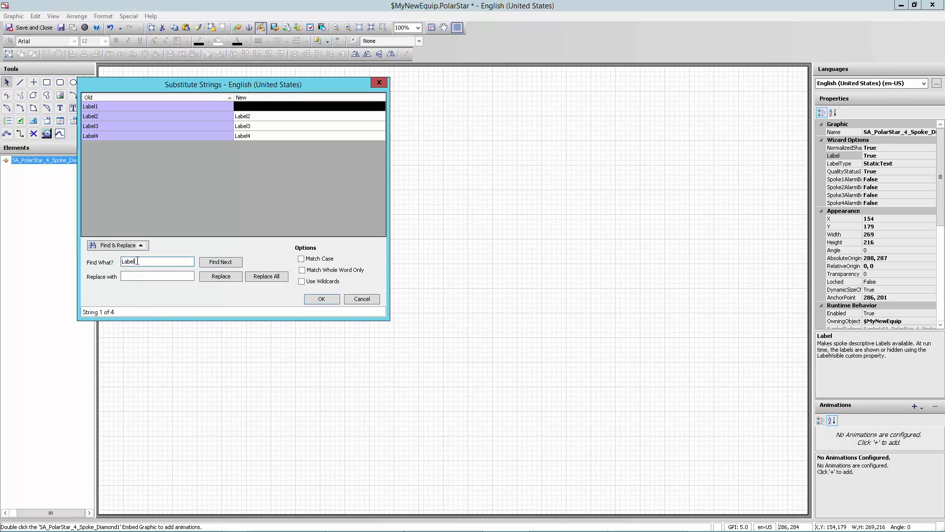
left_click(131, 275)
left_click(255, 280)
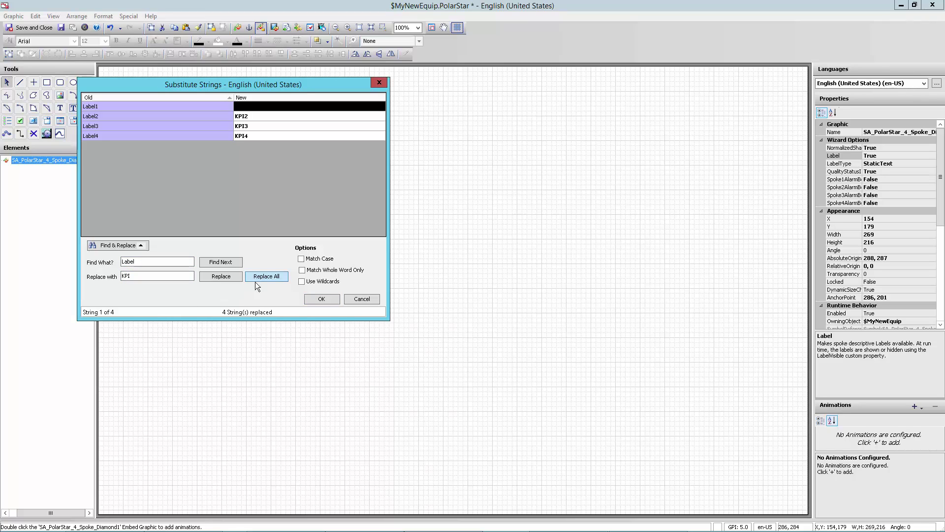
left_click(328, 300)
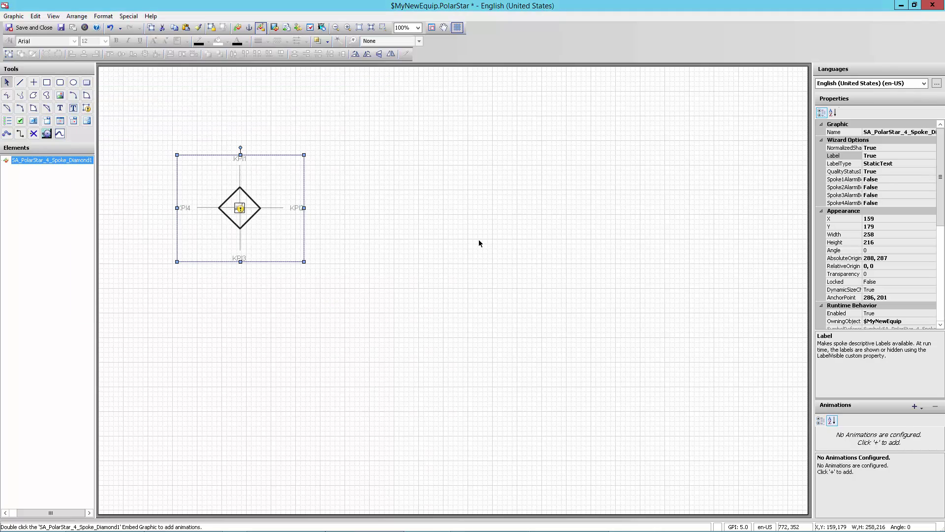
left_click_drag(940, 225, 941, 233)
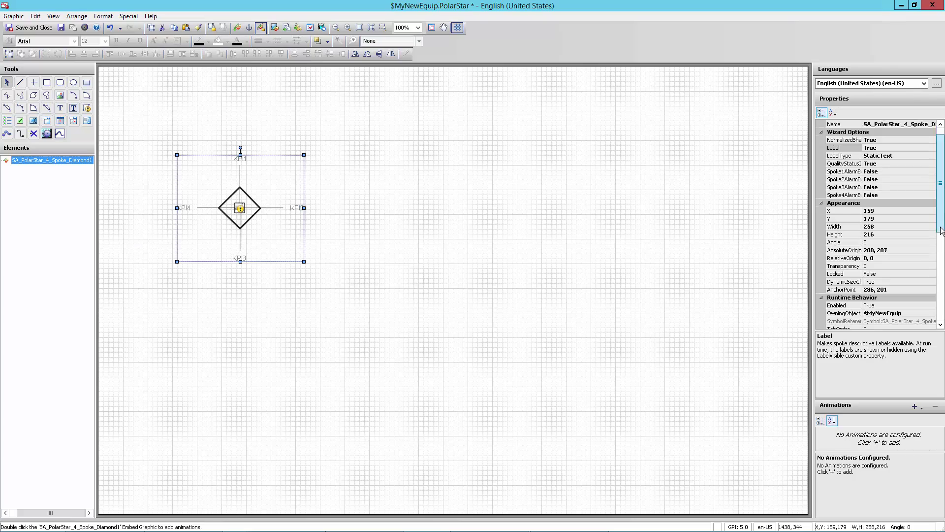
scroll(942, 232, "down", 8)
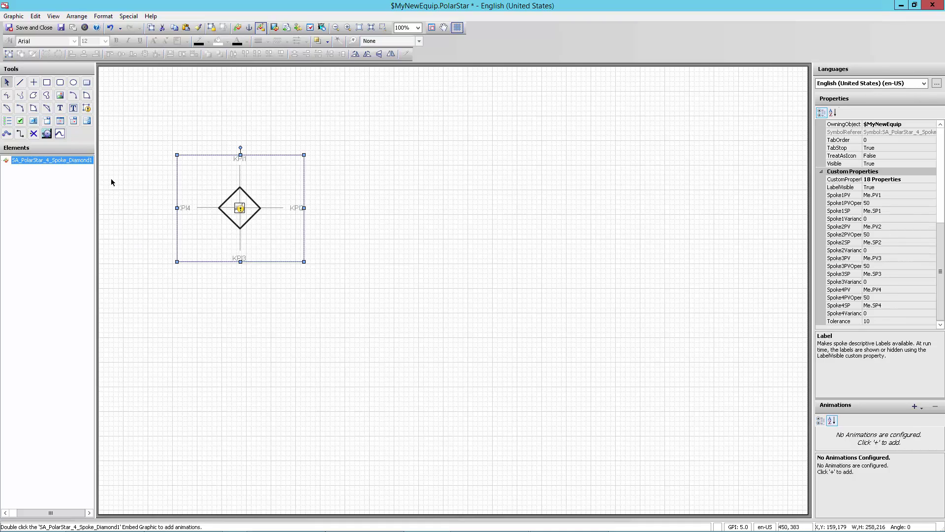
Add a '#' text above the symbol with a Value Display animation showing the tag Name.
left_click(59, 108)
left_click(231, 134)
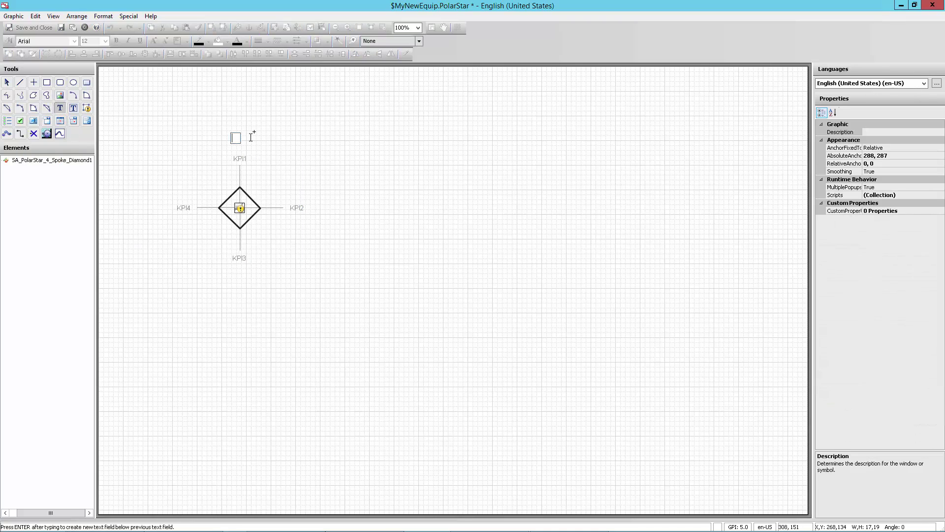
type("#")
key("Escape")
double_click(233, 138)
left_click(343, 151)
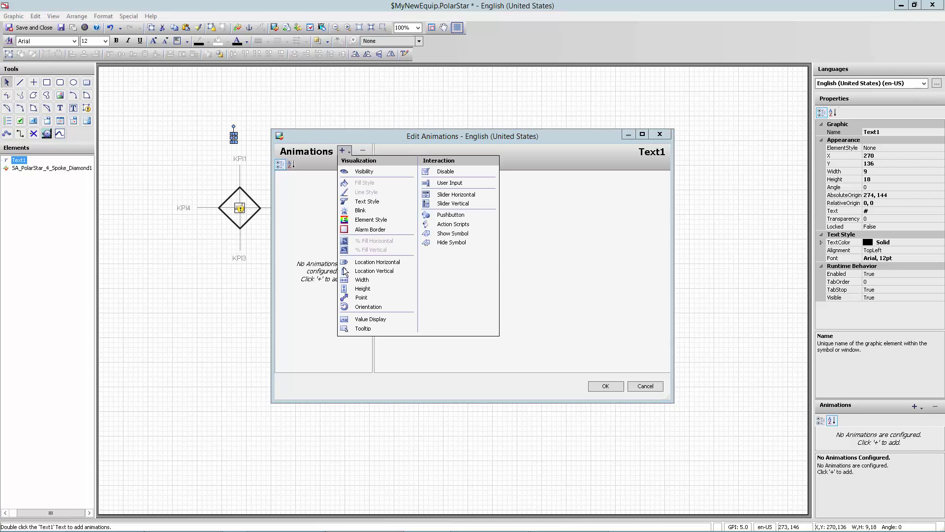
left_click(372, 319)
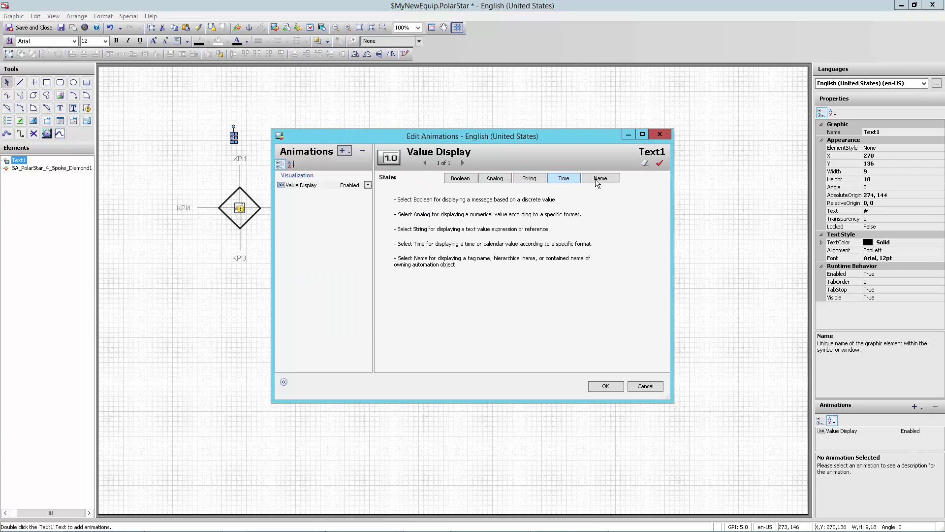
left_click(600, 181)
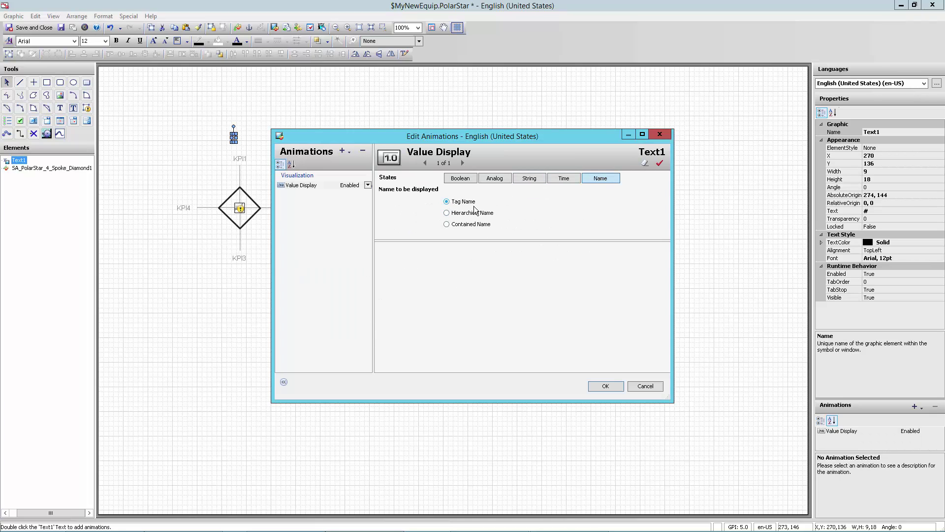
Centre-align the $MyNewEquip label text and centre it horizontally over the diamond.
left_click(604, 387)
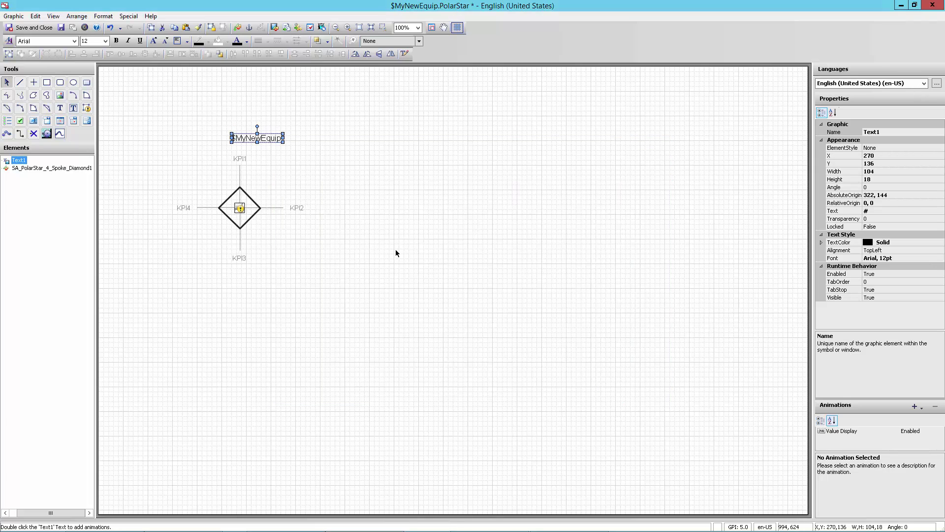
left_click(187, 41)
left_click(194, 67)
left_click_drag(249, 141, 234, 148)
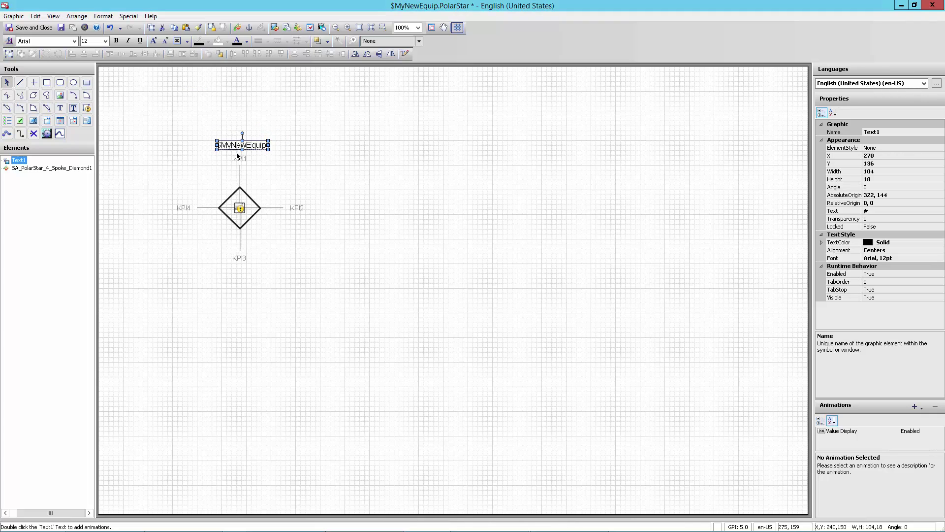
left_click(236, 216, "shift")
left_click(84, 55)
Apply the bold Heading element style to the $MyNewEquip label.
left_click(127, 138)
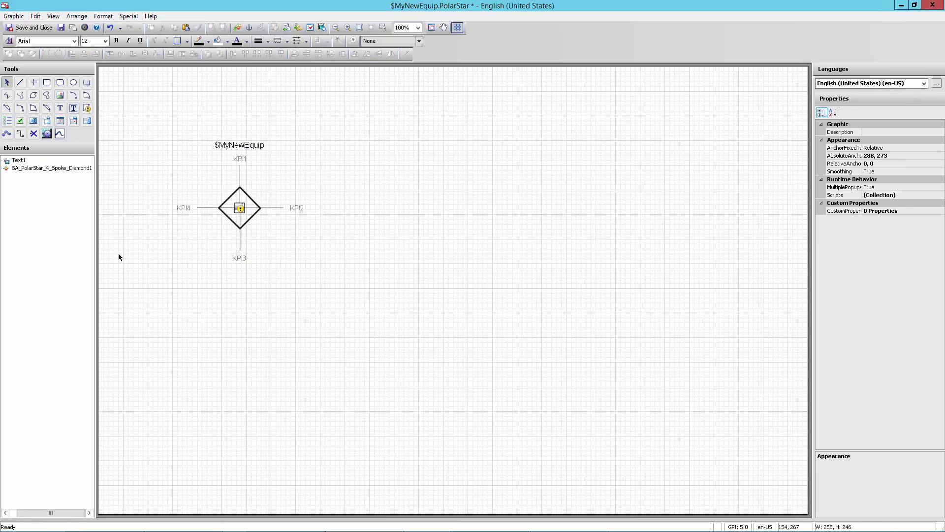
left_click(227, 147)
left_click(419, 41)
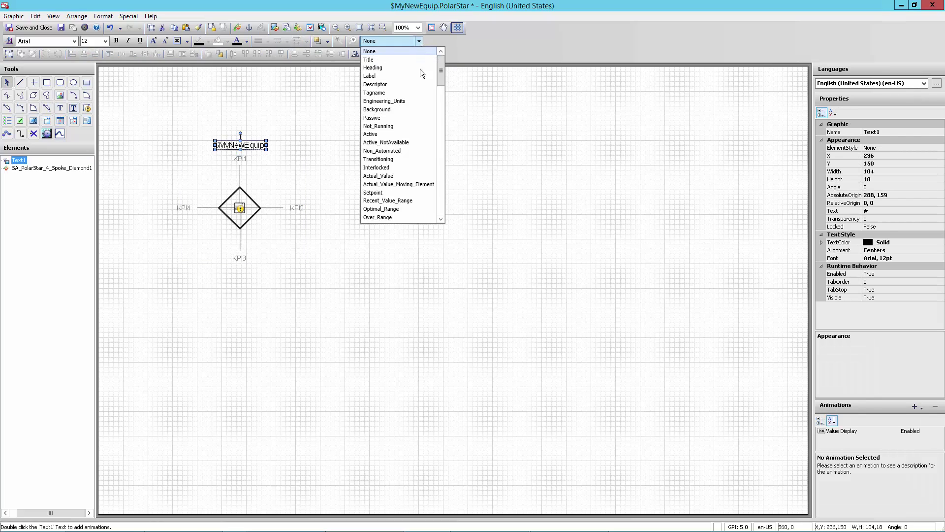
left_click(373, 68)
left_click(341, 178)
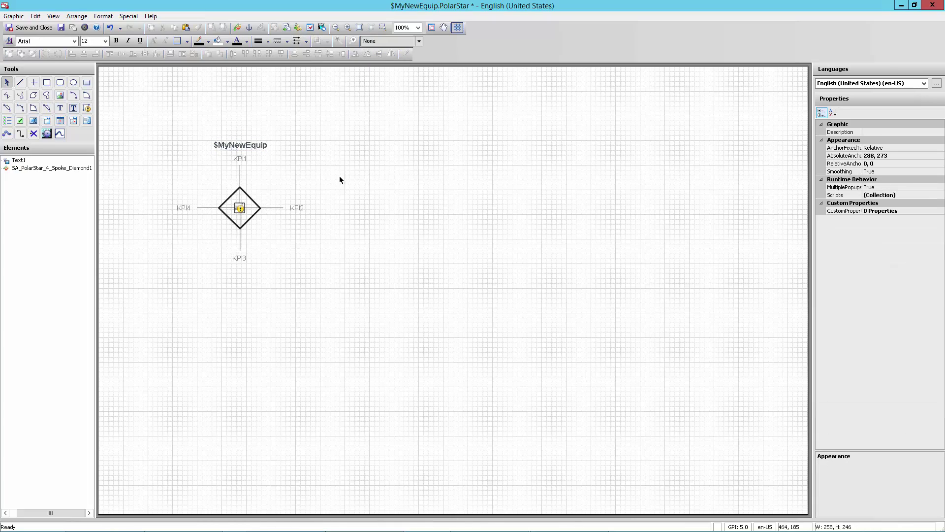
Select the PolarStar symbol and set its TreatAsIcon property to True.
left_click(241, 211)
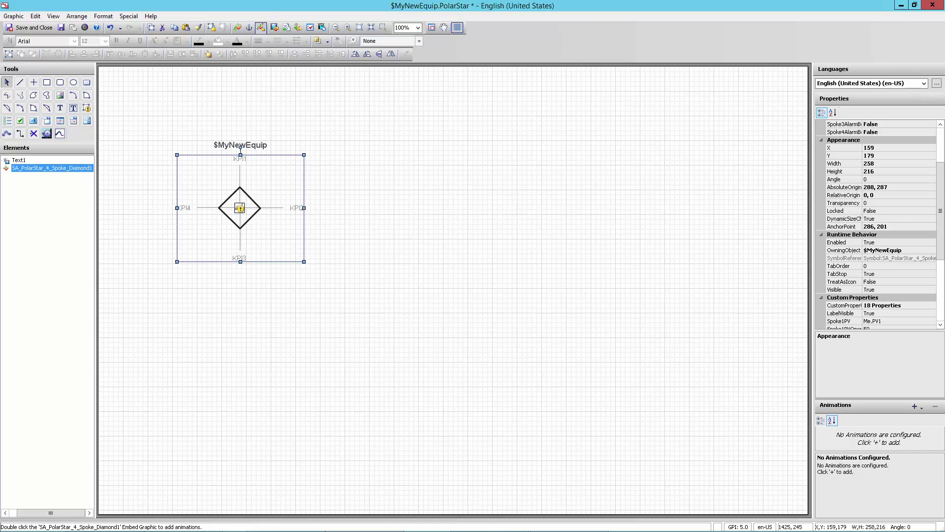
left_click_drag(939, 191, 939, 209)
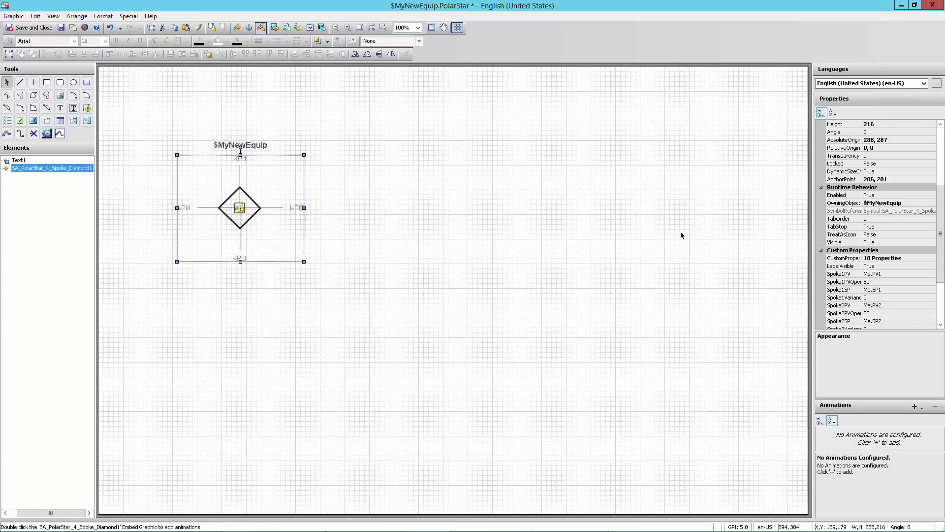
double_click(880, 235)
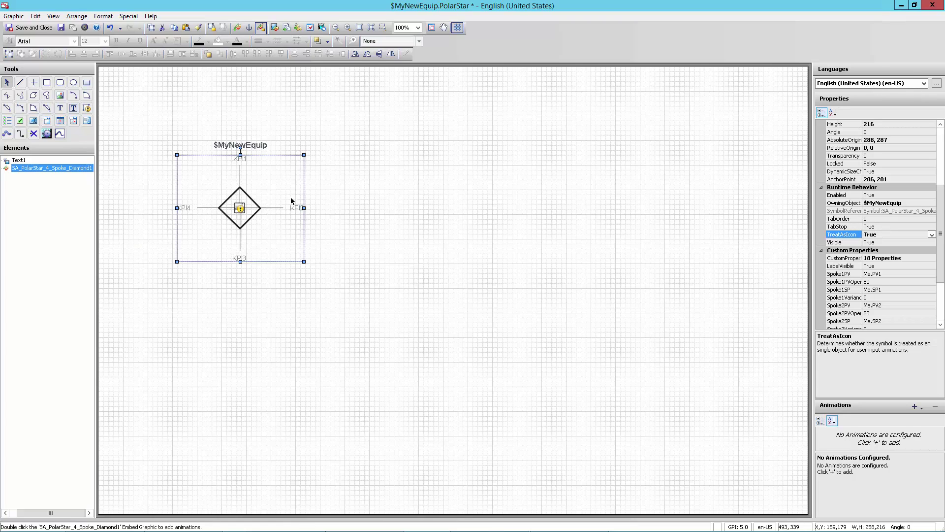
double_click(239, 208)
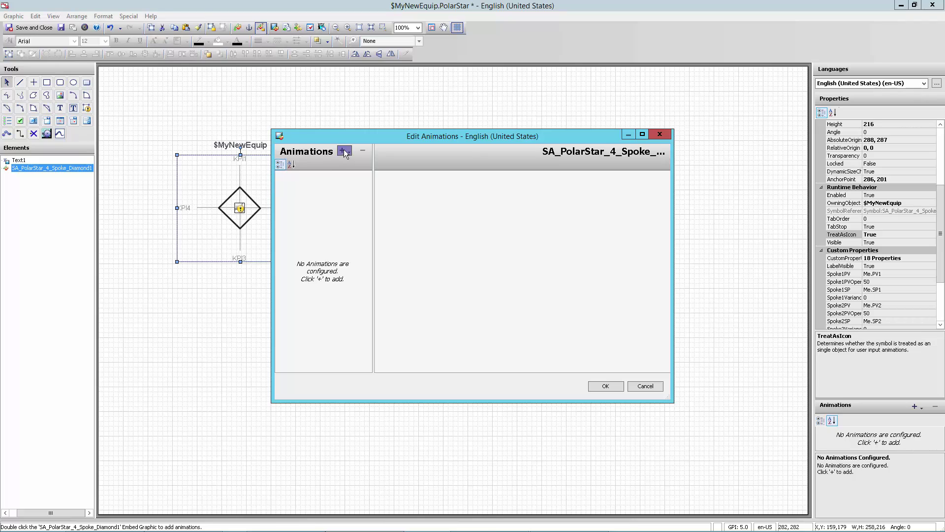
Add a Show Symbol animation that opens Me.Faceplate.
left_click(344, 151)
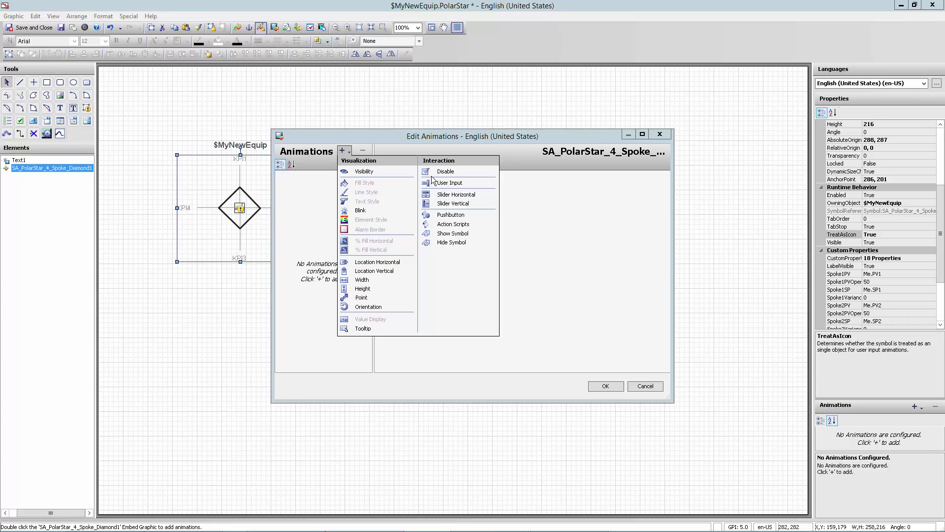
left_click(445, 234)
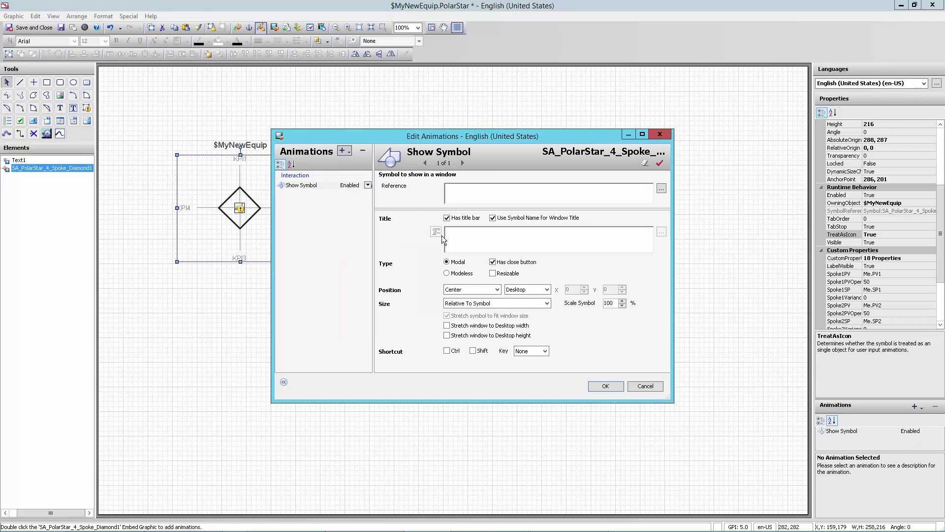
left_click(459, 195)
right_click(447, 194)
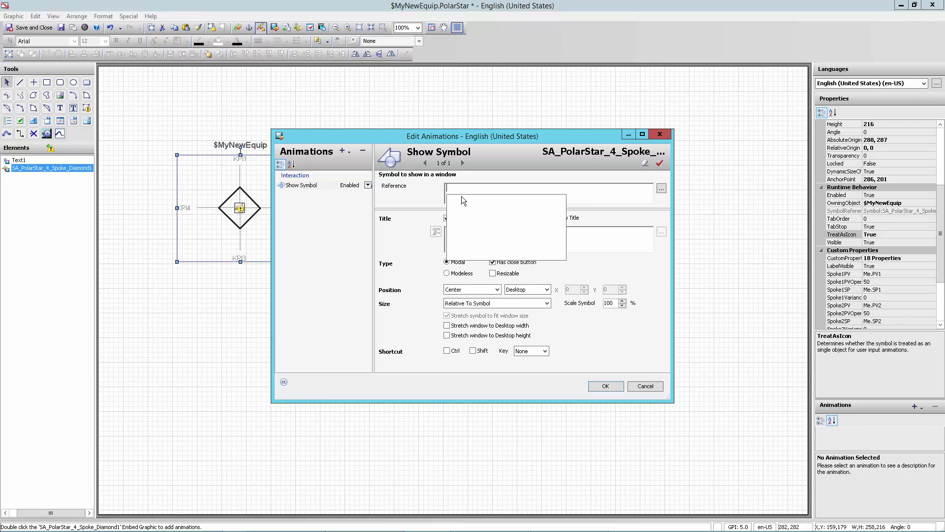
type("Me.")
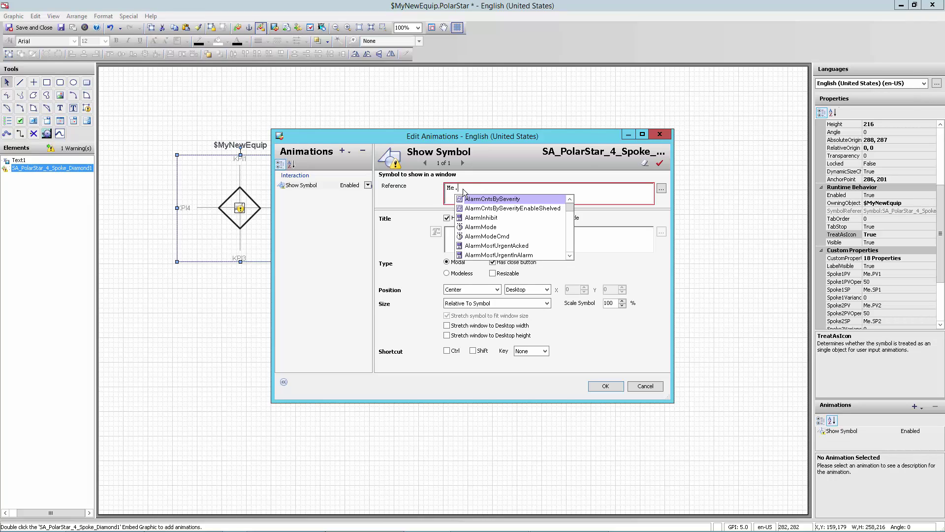
type("f")
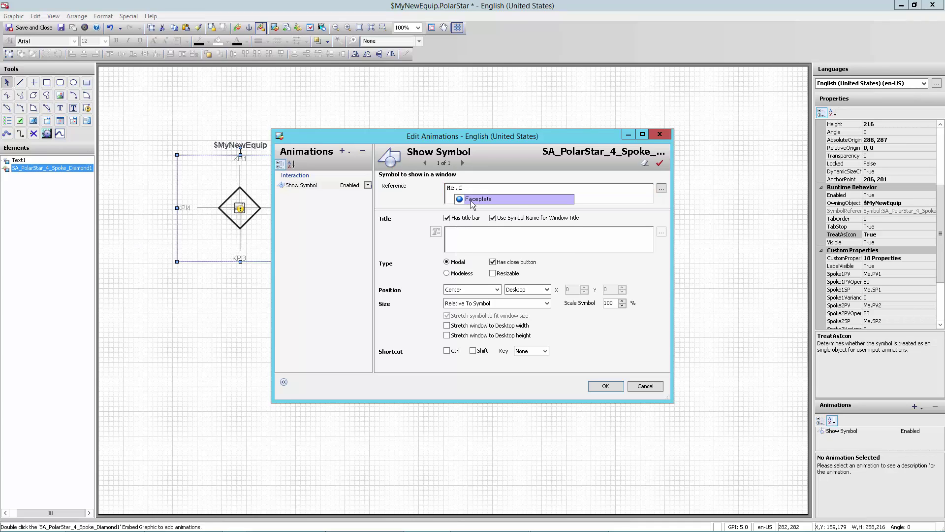
left_click(478, 199)
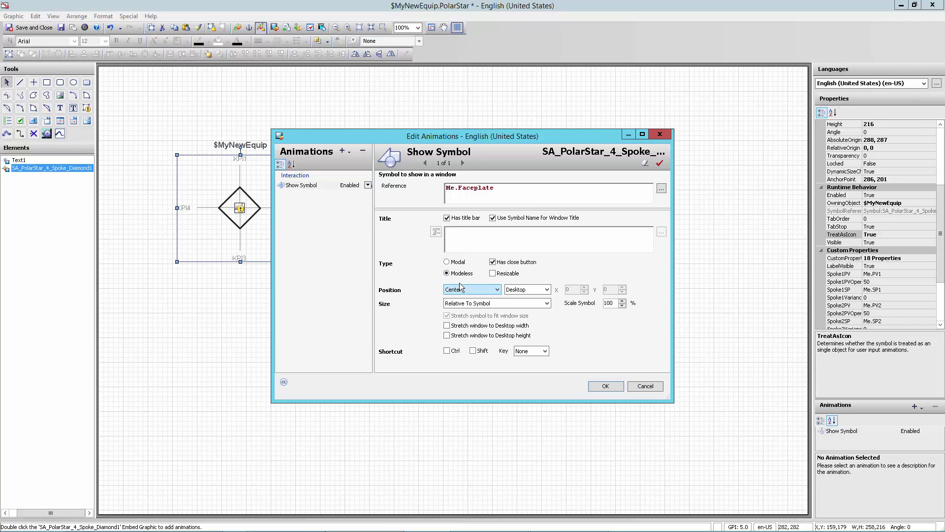
Make the popup resizable and position it below the parent symbol, then confirm.
left_click(493, 273)
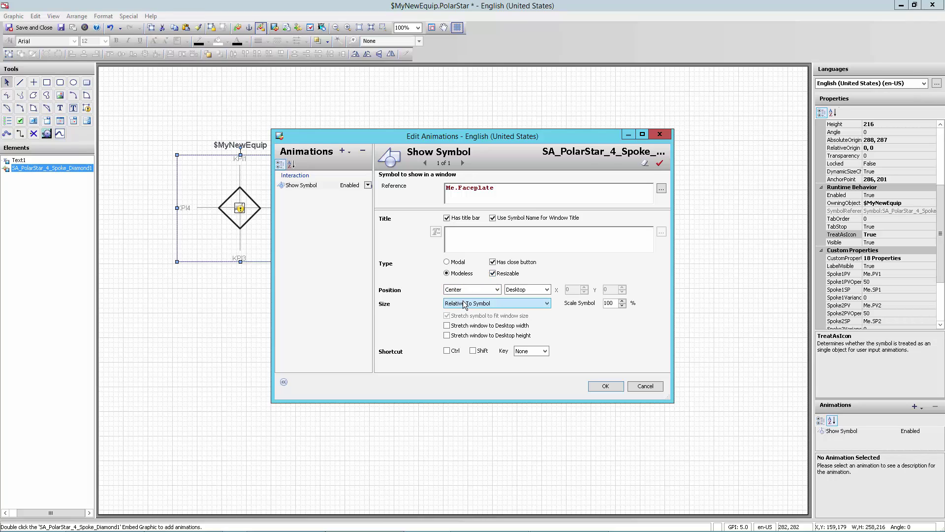
left_click(492, 291)
left_click(453, 375)
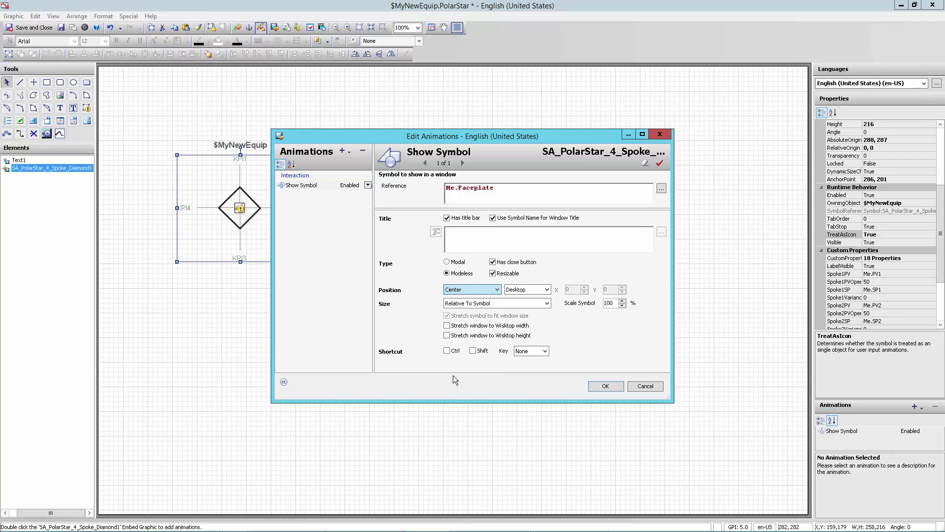
left_click(530, 291)
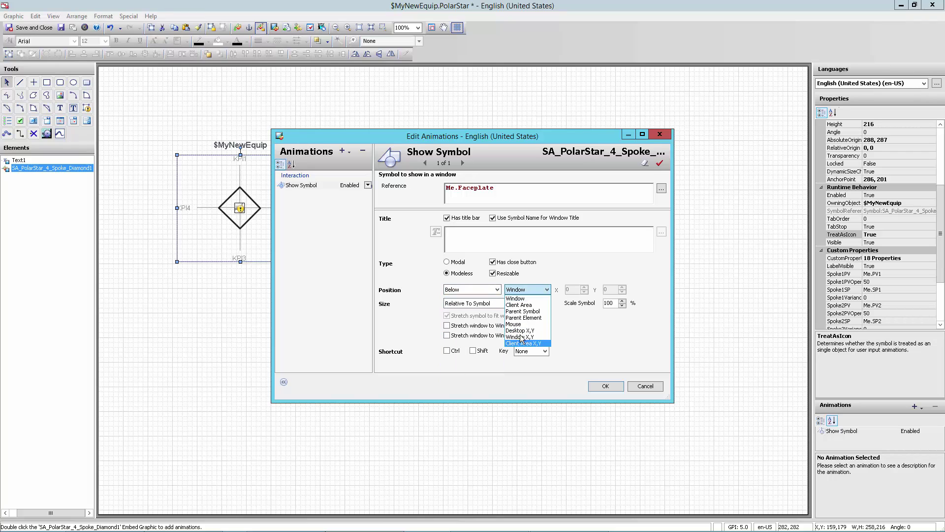
left_click(523, 311)
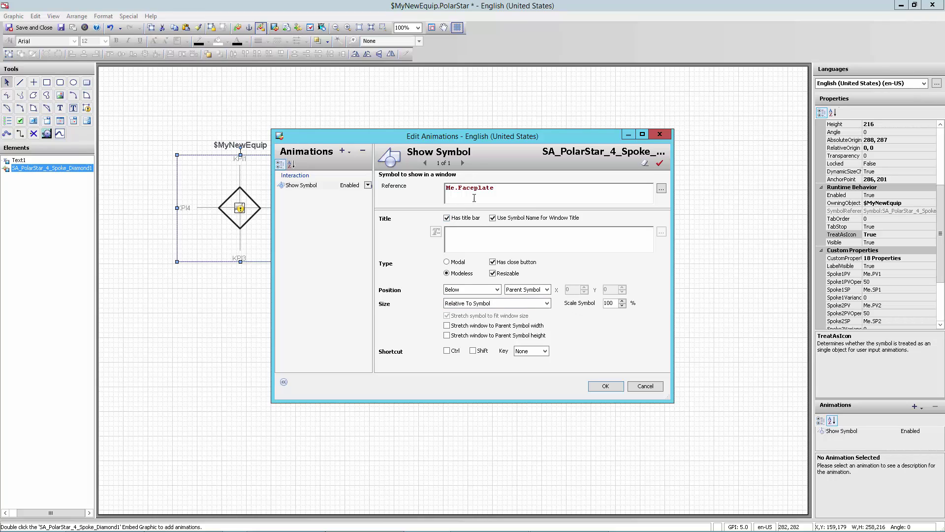
left_click(605, 387)
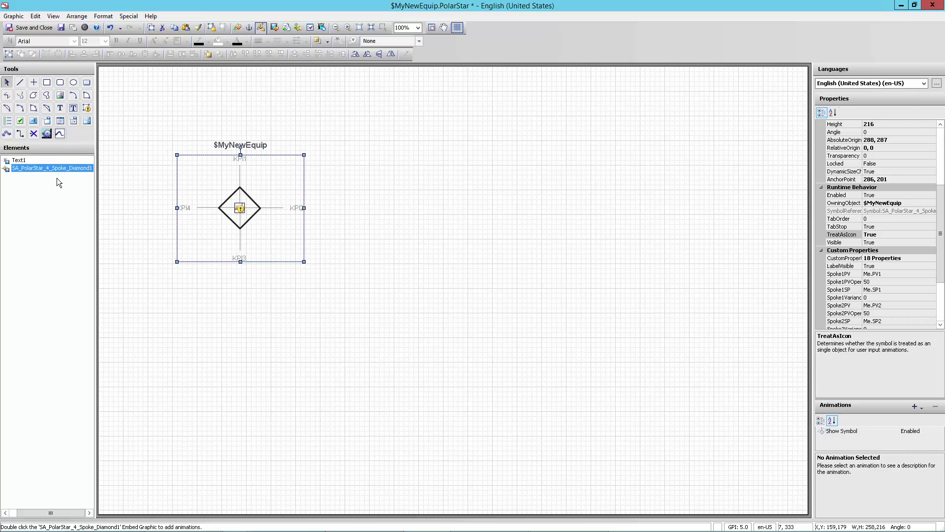
Save and close PolarStar, then select the Faceplate graphic under Local Graphics.
left_click(34, 29)
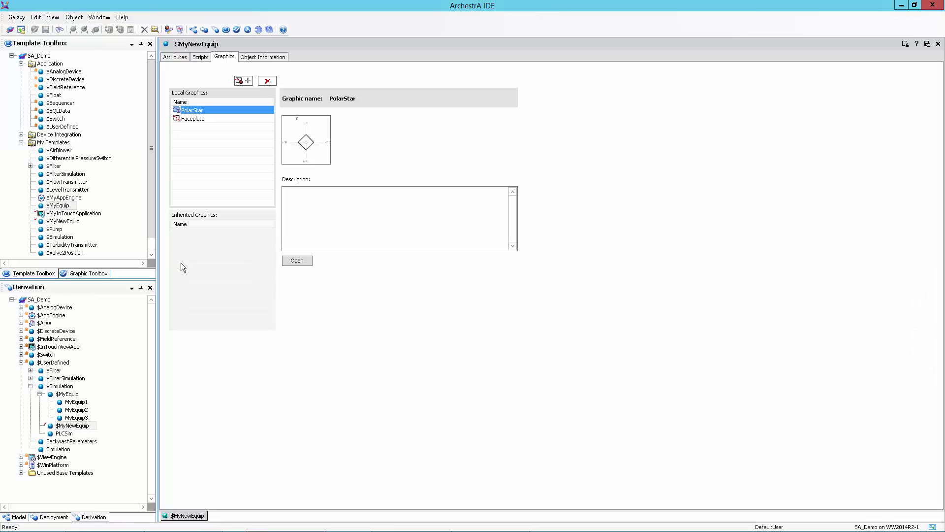
left_click(189, 119)
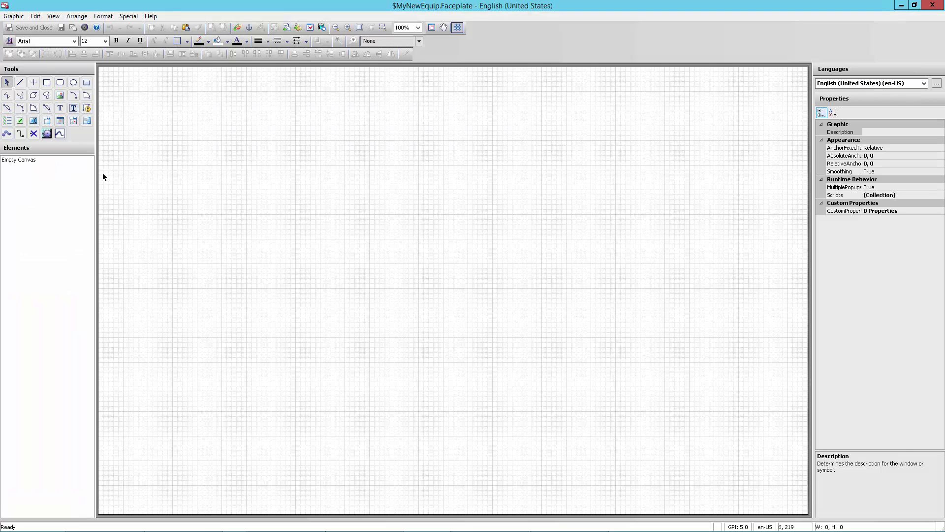
Embed the ValueDisplayLabelEngUnits widget from the Symbol Library's Widgets folder at the canvas top-left.
left_click(238, 28)
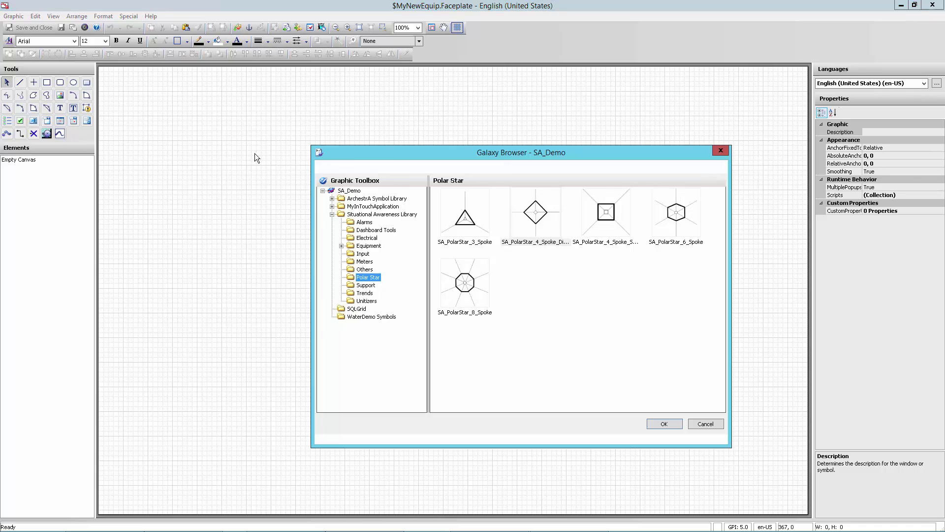
left_click(359, 199)
left_click(332, 198)
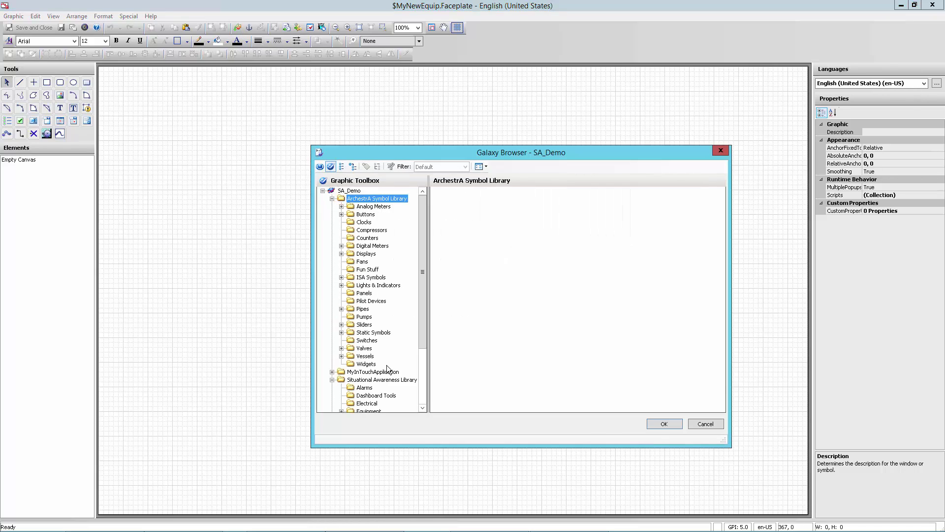
left_click(368, 364)
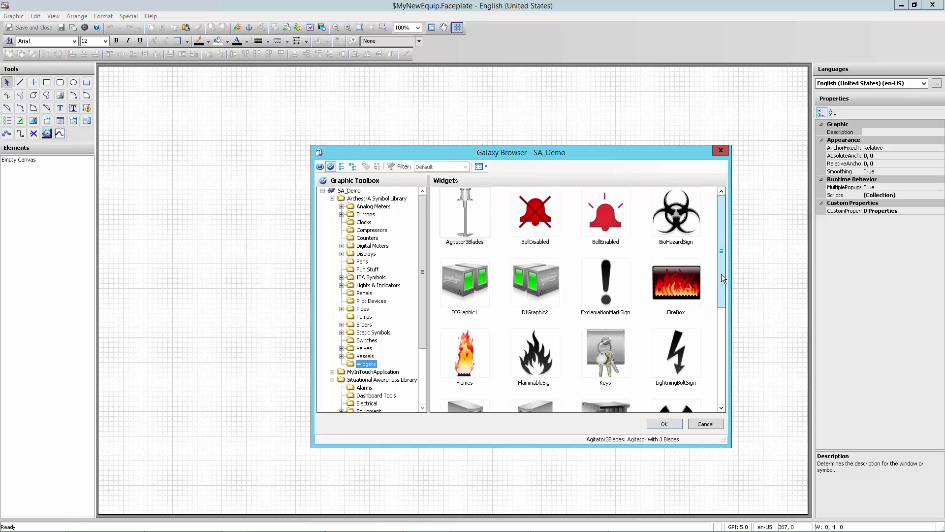
left_click_drag(723, 279, 726, 405)
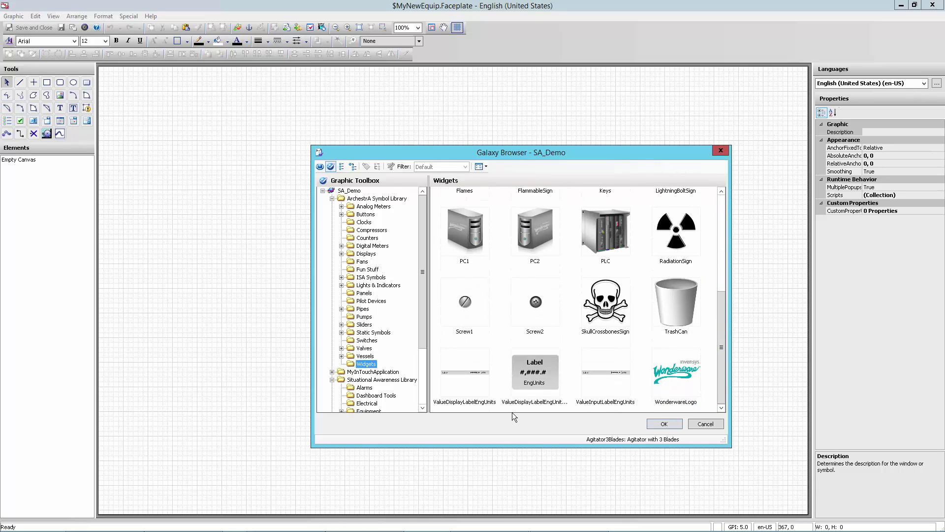
left_click(450, 373)
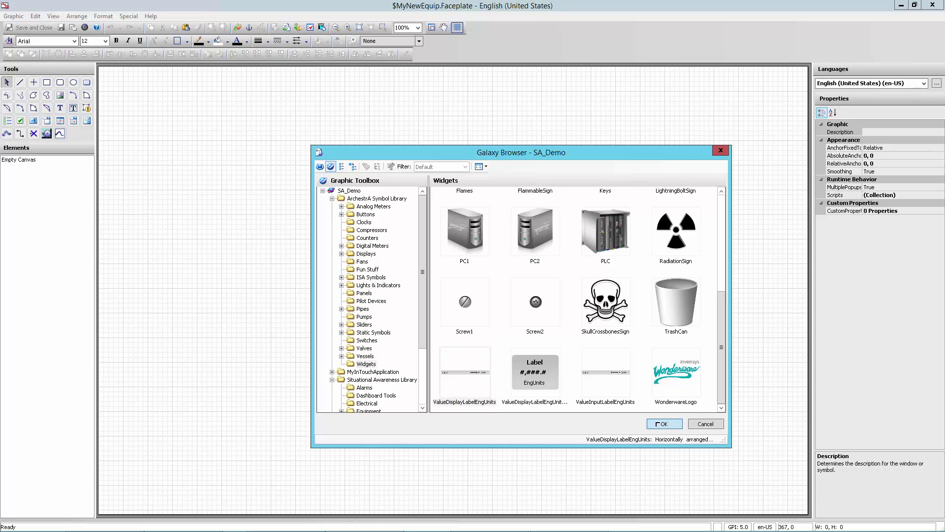
left_click(655, 423)
left_click(172, 116)
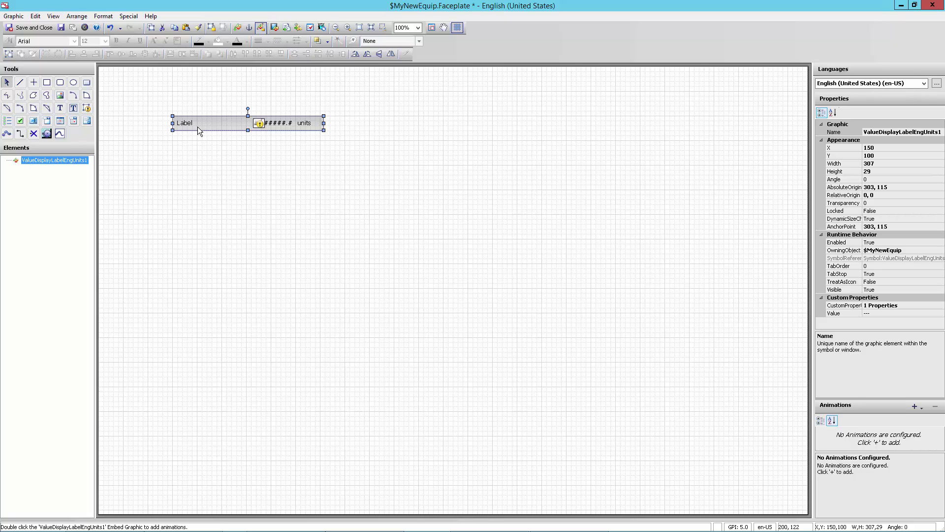
Substitute the widget's Label string with PV1.
right_click(198, 126)
mouse_move(266, 253)
left_click(323, 254)
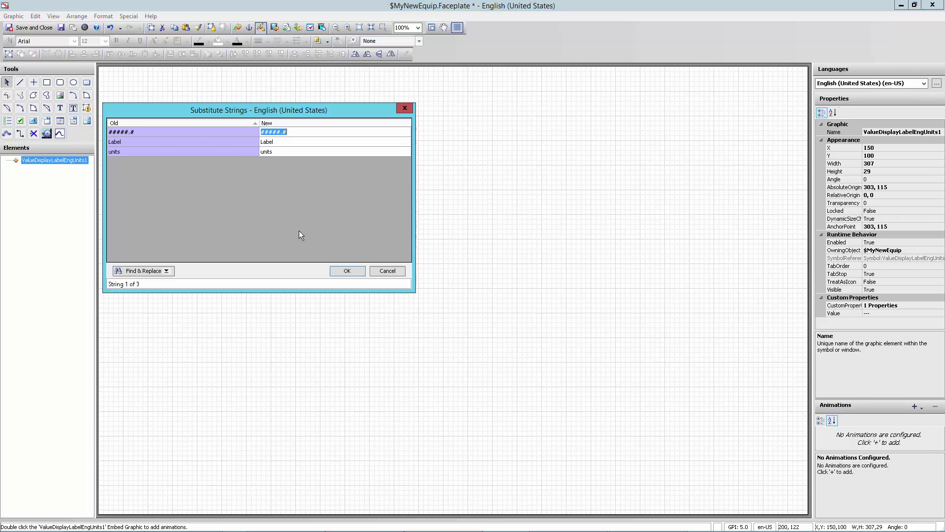
left_click(241, 144)
type("PV1")
left_click(348, 269)
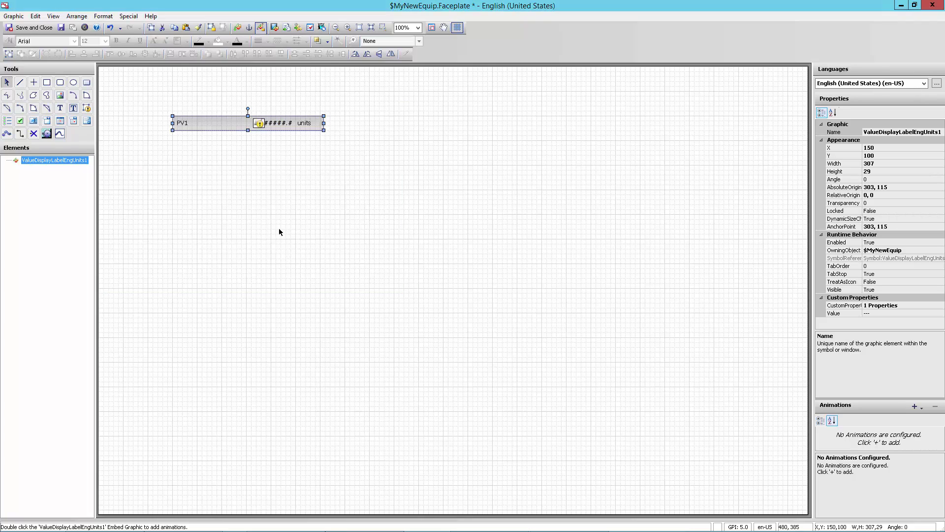
Bind the widget's Value custom property to me.PV1.
left_click(881, 314)
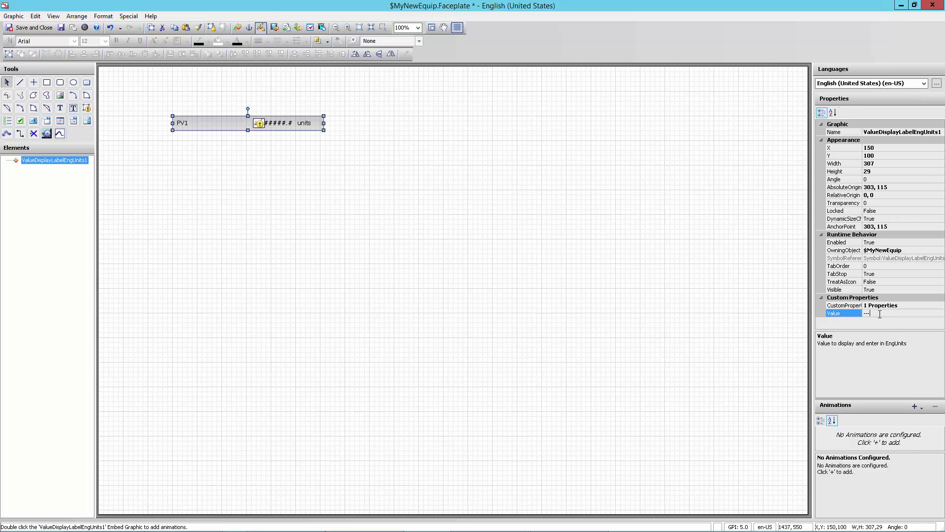
type("me.PV1")
key("Return")
Copy the display below PV1, label it PV2 and bind it to me.PV2.
left_click_drag(206, 125, 205, 153)
key("ctrl+l")
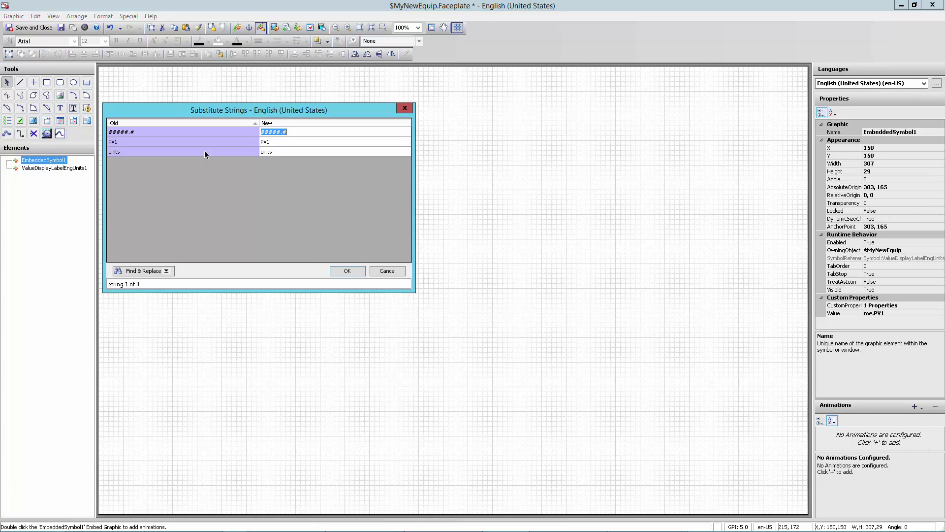
key("Down")
key("End")
key("BackSpace")
type("2")
key("Return")
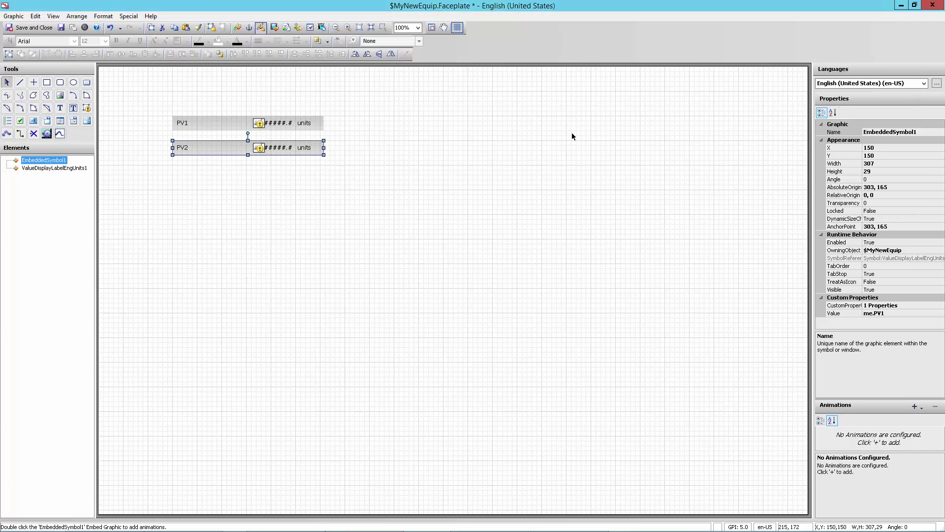
left_click(891, 313)
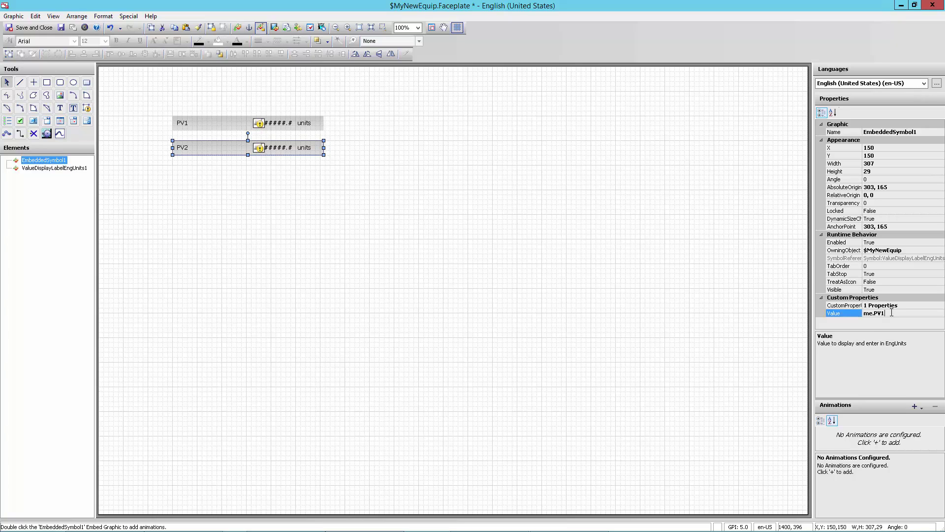
key("BackSpace")
type("2")
left_click(252, 158)
Duplicate the PV2 display, label it PV3 and bind it to me.PV3.
key("ctrl+d")
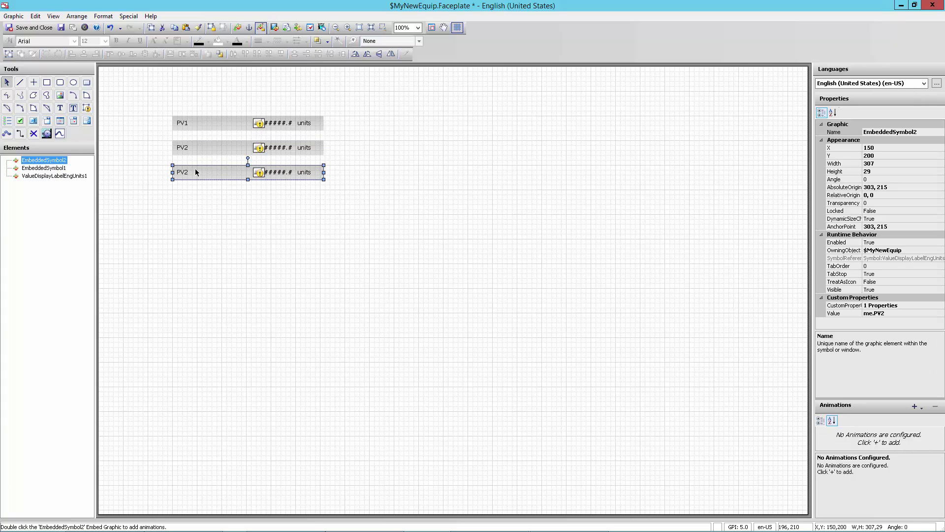
key("ctrl+l")
left_click(280, 141)
left_click(280, 142)
key("BackSpace")
type("3")
left_click(352, 273)
left_click(892, 313)
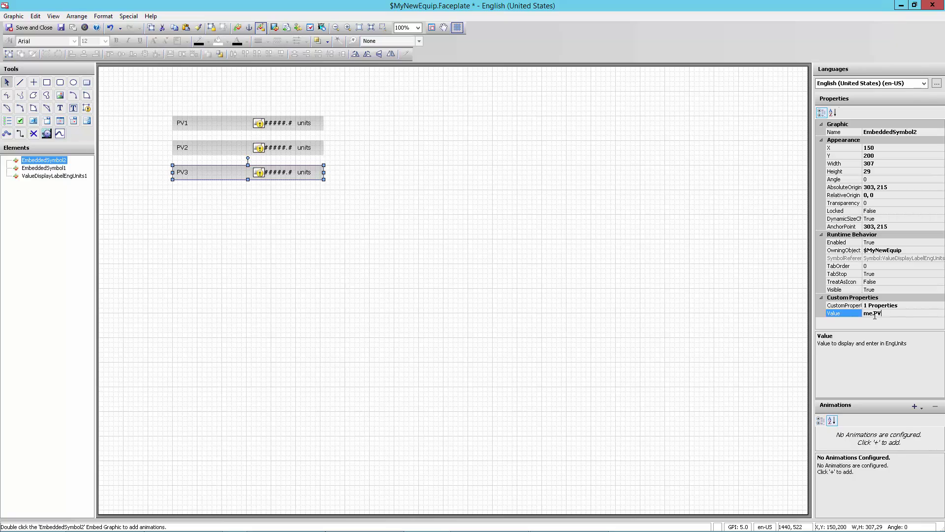
left_click(500, 264)
Copy a fourth display below PV3 and label it PV4.
left_click_drag(226, 171, 220, 202)
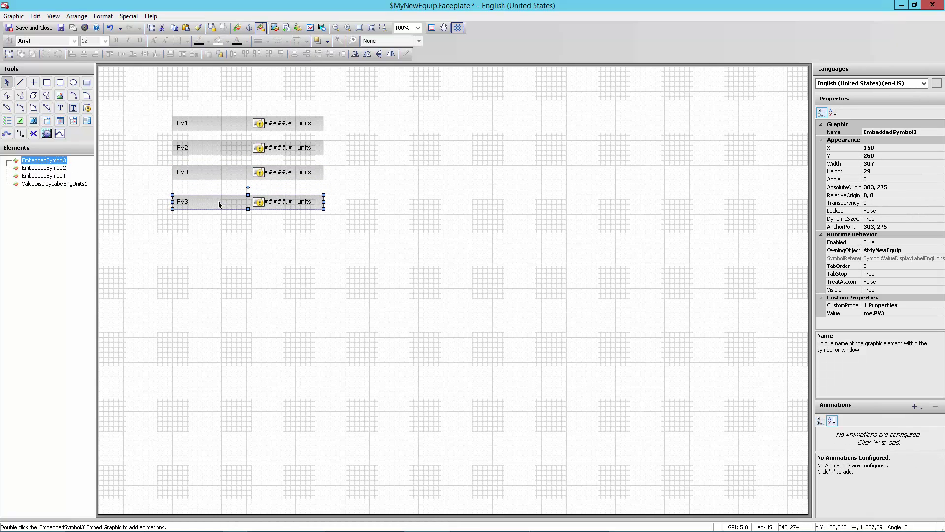
key("ctrl+l")
key("Down")
type("PV4")
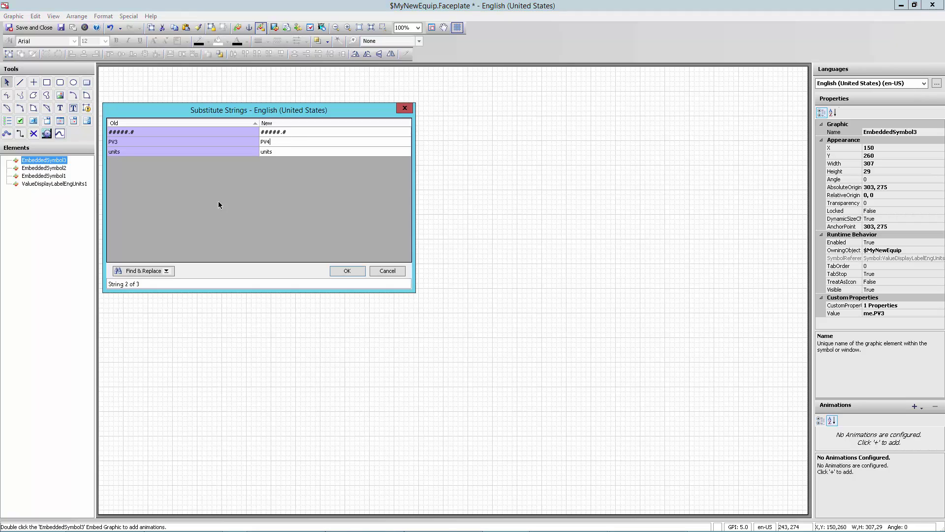
key("Return")
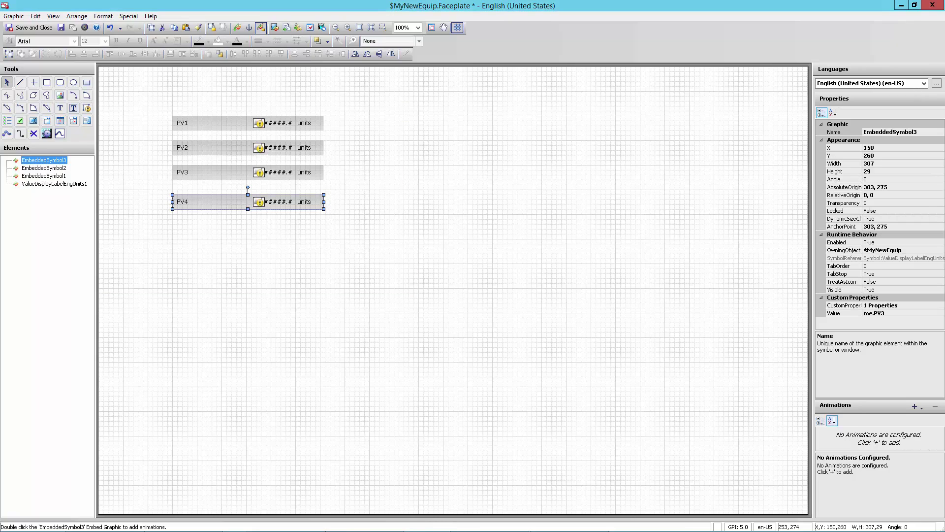
left_click(881, 314)
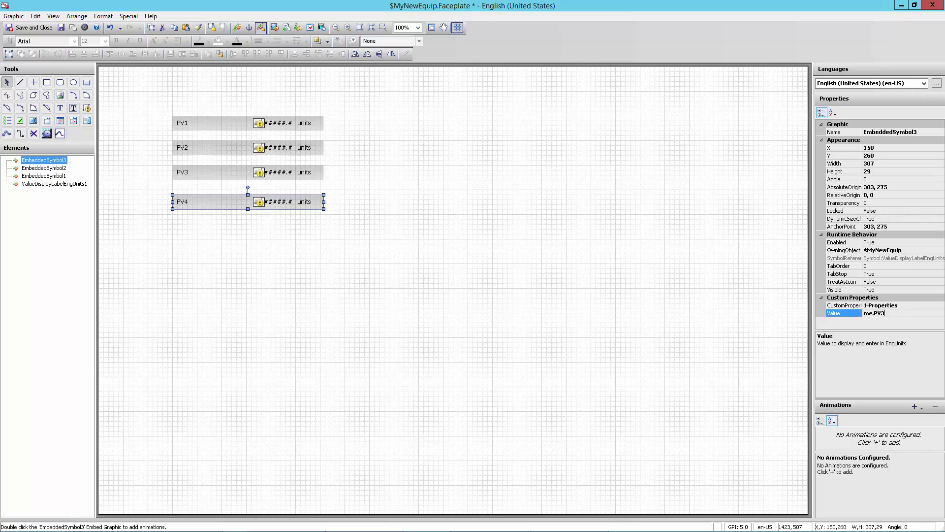
Bind PV4 to me.PV4 and copy all four displays into a column on the right.
key("BackSpace")
type("4")
left_click(362, 373)
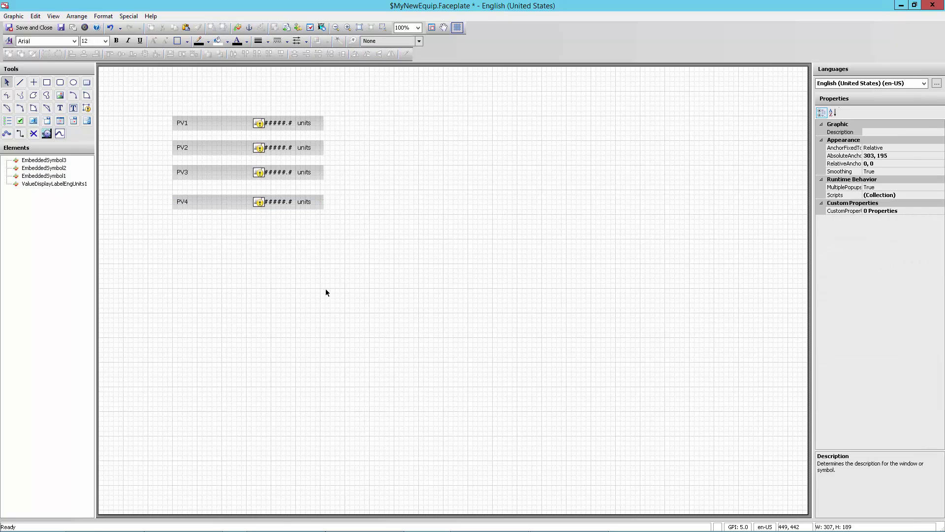
left_click_drag(154, 99, 361, 246)
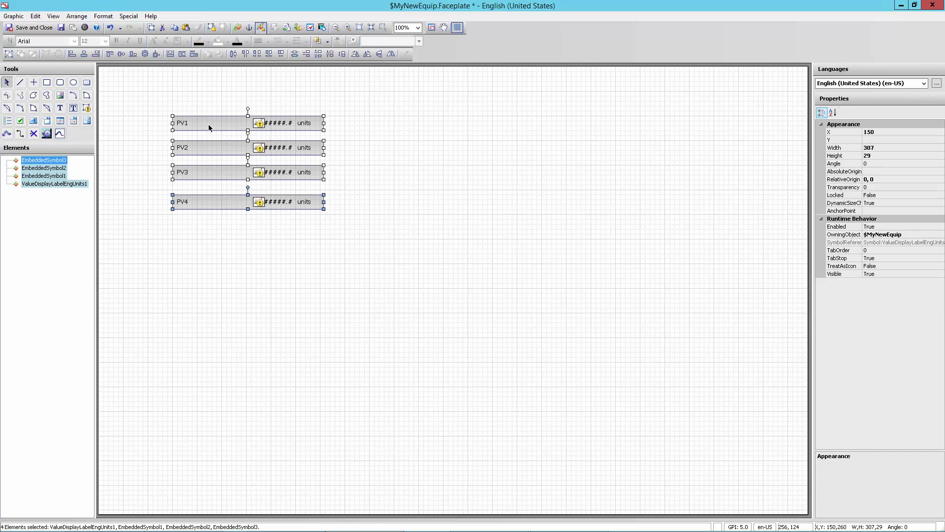
left_click_drag(206, 126, 370, 123)
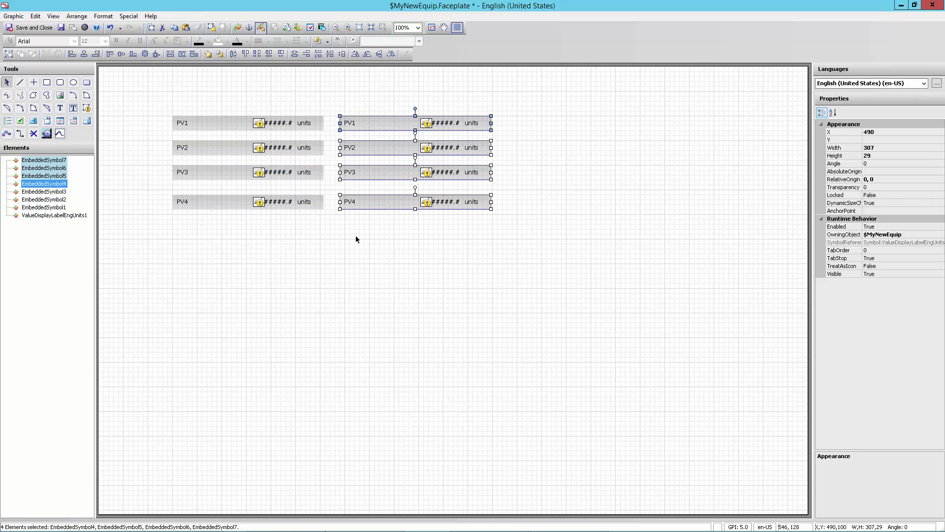
Relabel the copied column SP1–SP4 using Substitute Strings find-and-replace PV→SP.
key("ctrl+l")
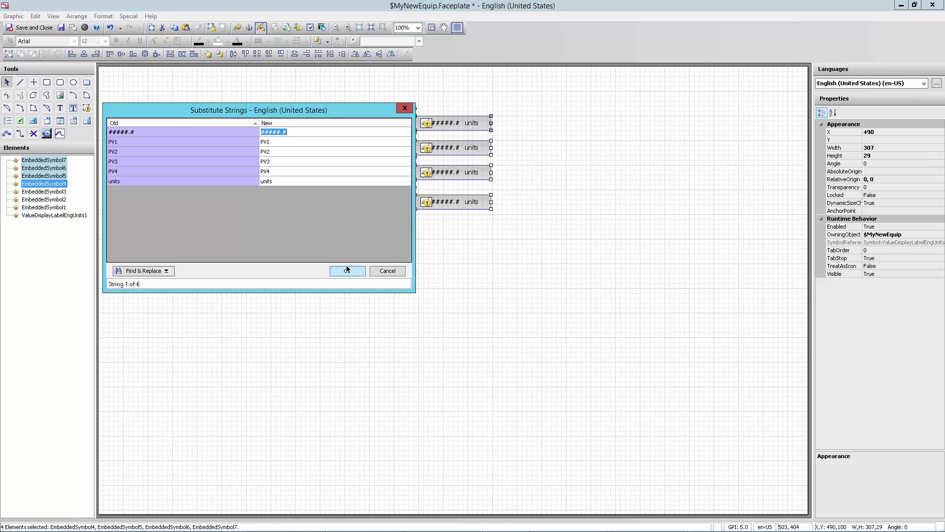
left_click(143, 271)
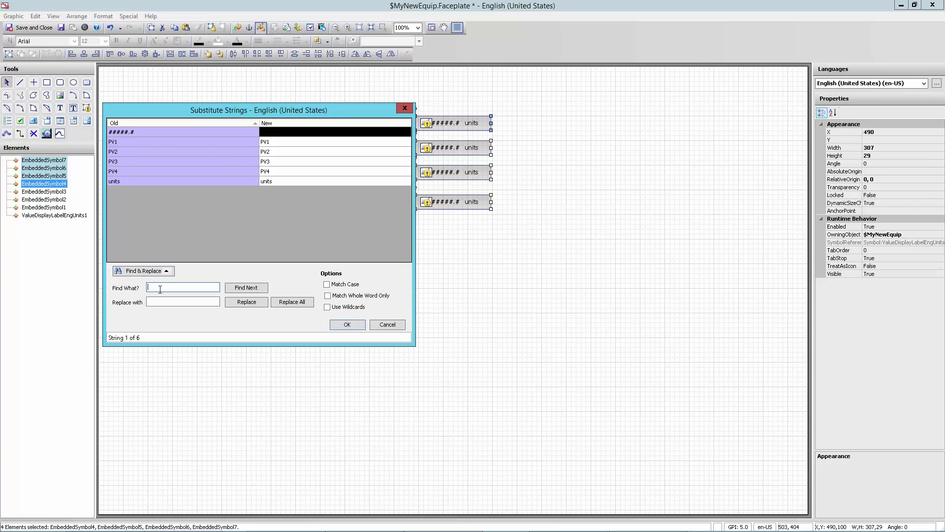
type("SP")
key("BackSpace")
key("BackSpace")
key("Tab")
type("SP")
left_click(295, 303)
left_click(345, 326)
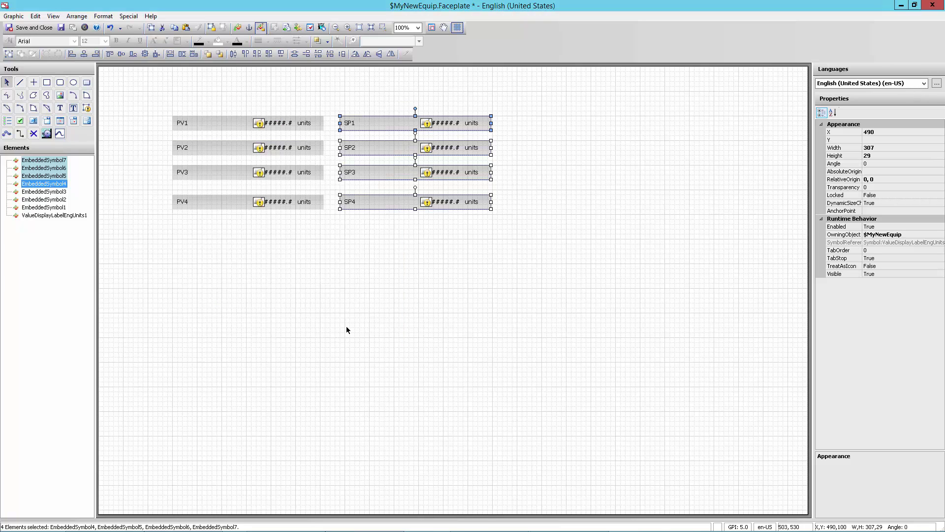
Switch the copied column's references from me.PV to me.SP via Substitute Reference.
key("ctrl+e")
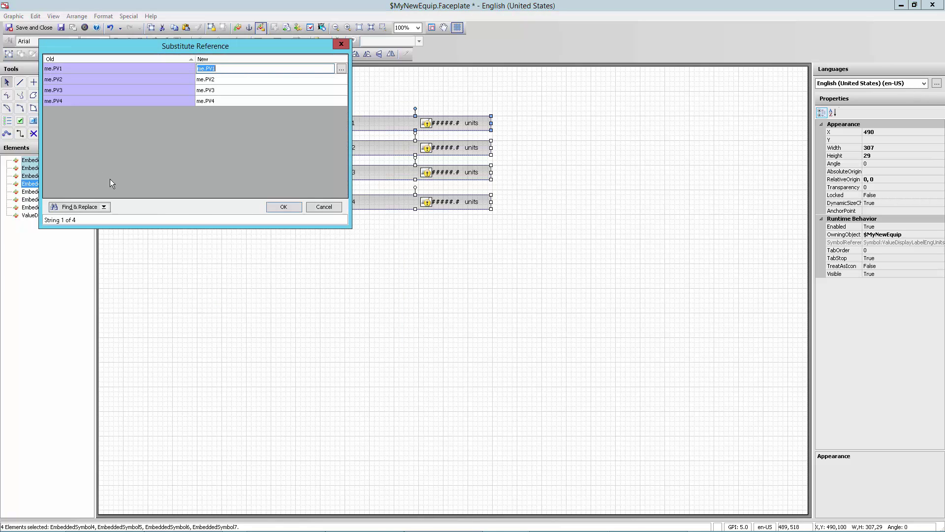
left_click(78, 206)
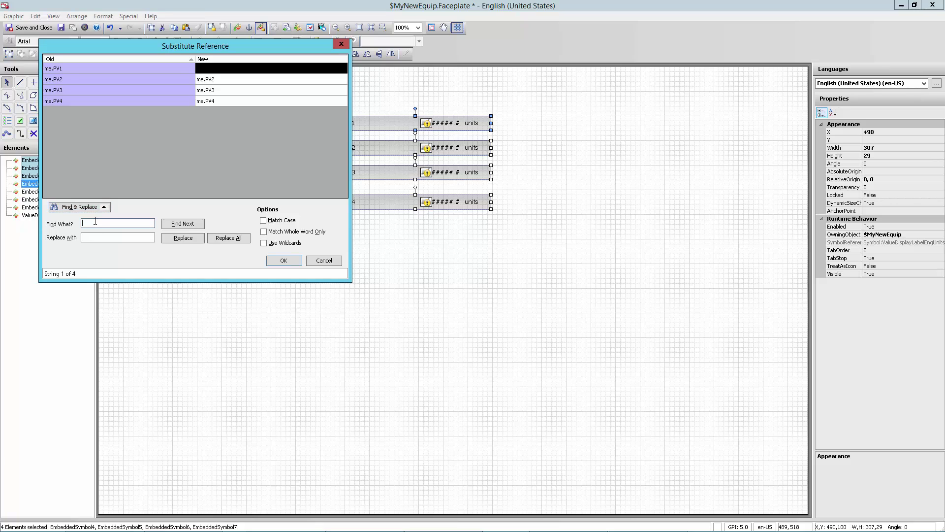
type("PV")
key("Tab")
type("S")
left_click(225, 240)
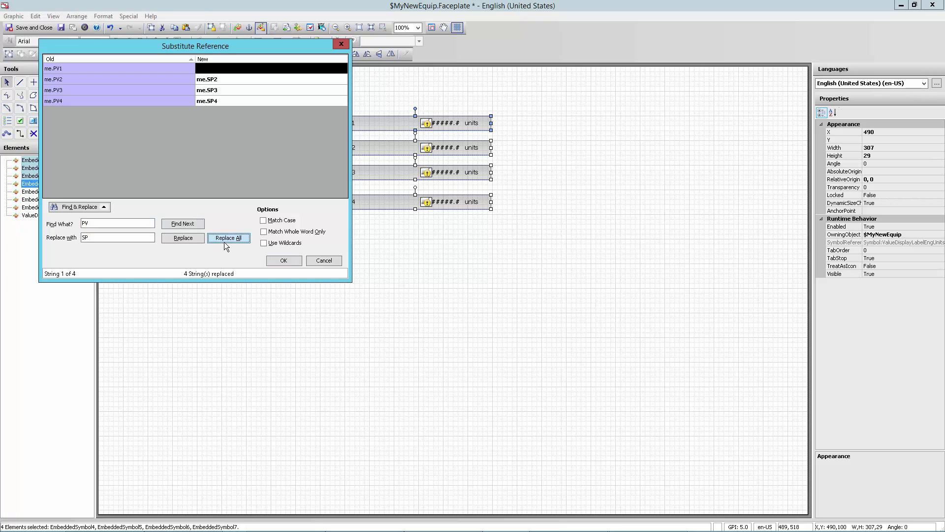
left_click(283, 260)
Move the PV2–PV4 displays lower down the canvas to make room.
left_click(270, 244)
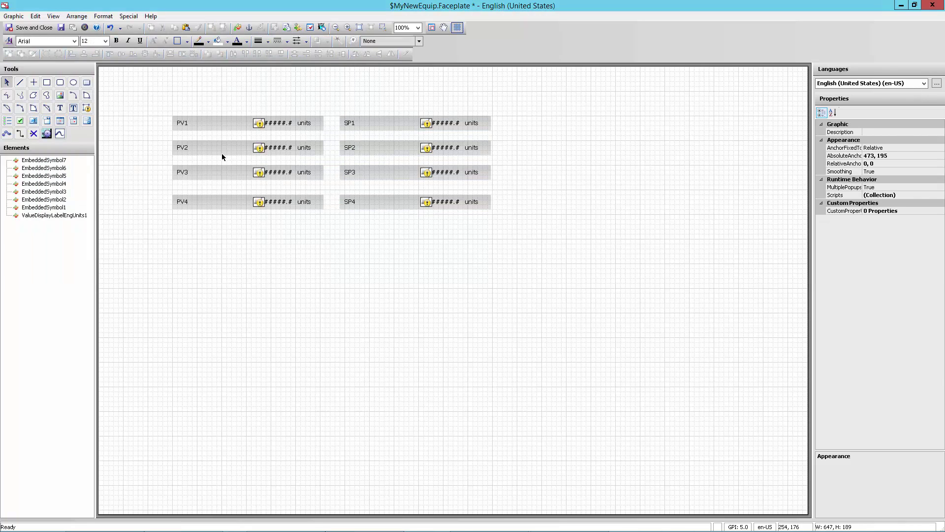
left_click_drag(163, 136, 332, 231)
left_click_drag(223, 146, 248, 264)
left_click(247, 200)
Interleave the rows so SP1–SP4 each sit directly under PV1–PV4.
left_click_drag(347, 124, 184, 137)
left_click(199, 209)
left_click_drag(222, 271, 193, 156)
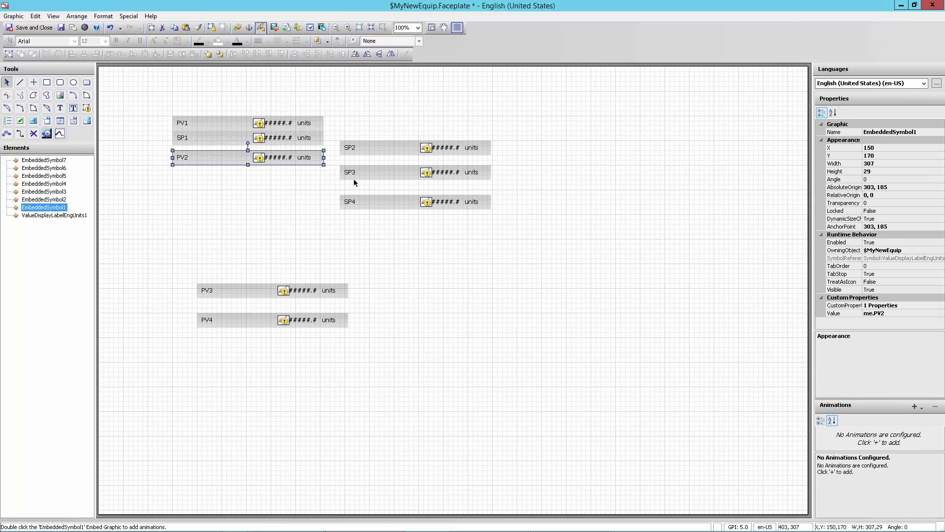
left_click_drag(353, 150, 185, 174)
left_click_drag(222, 294, 196, 198)
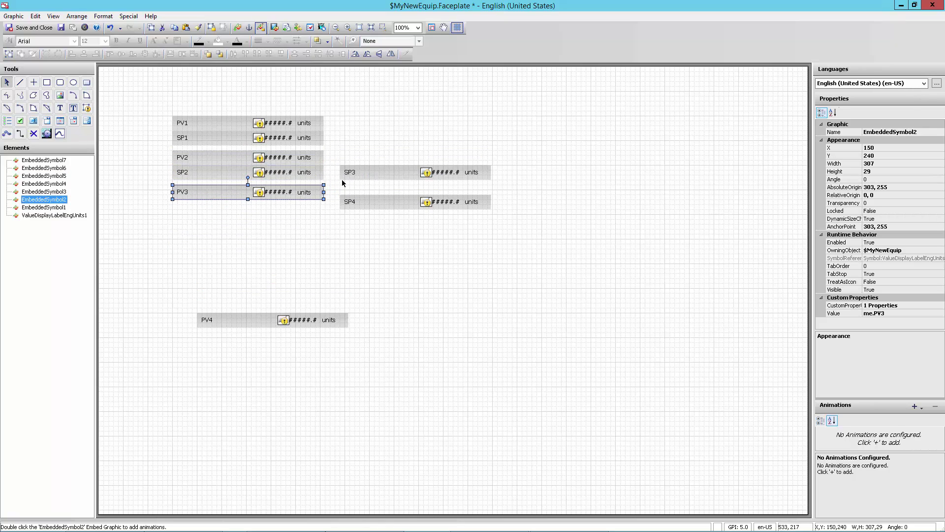
left_click_drag(353, 175, 193, 210)
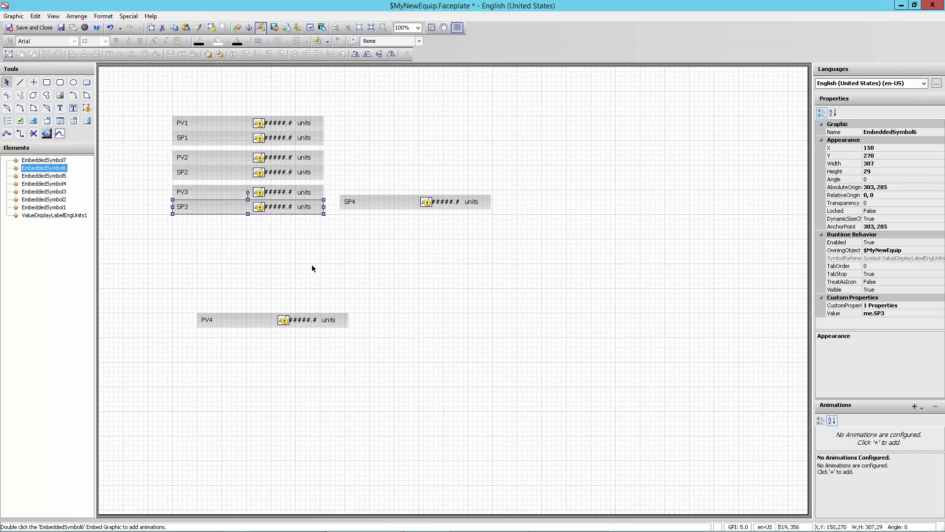
left_click_drag(241, 322, 215, 229)
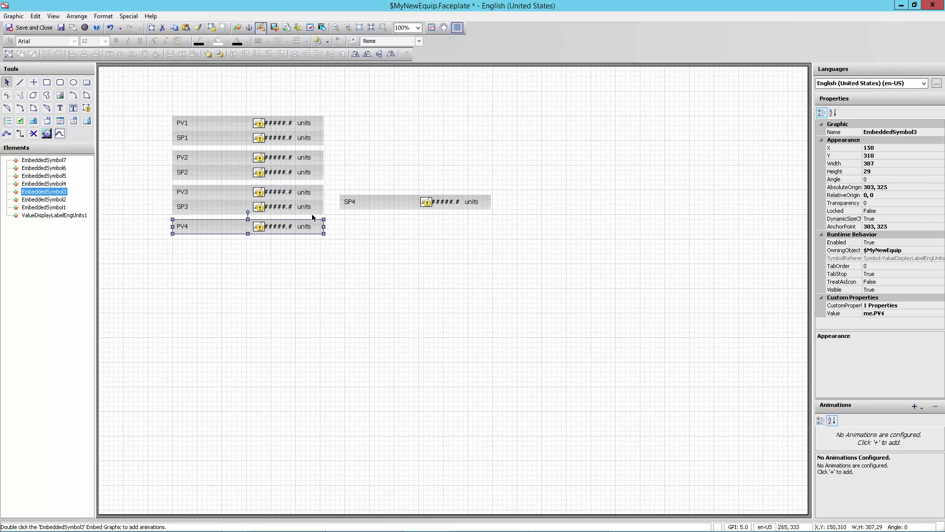
left_click_drag(351, 201, 185, 241)
left_click(203, 282)
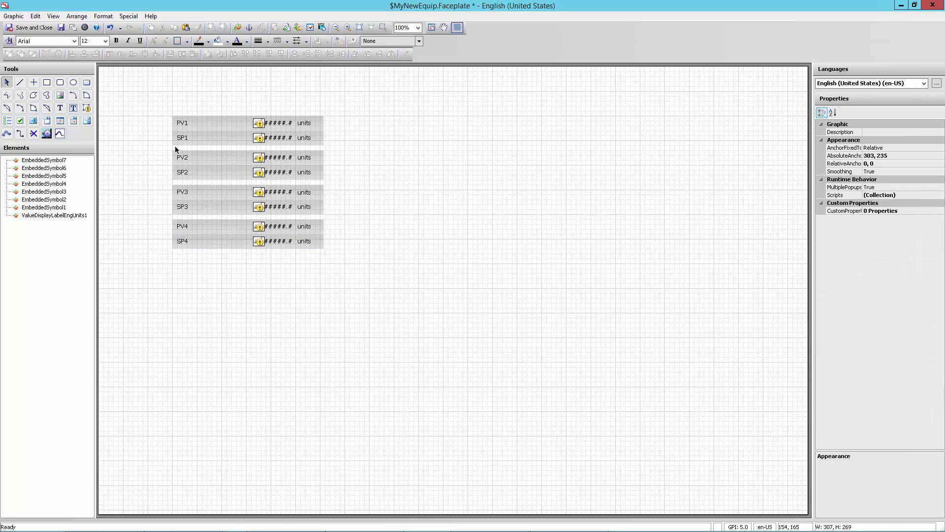
Create a '#' text element above PV1 and give it the Heading style.
left_click(60, 108)
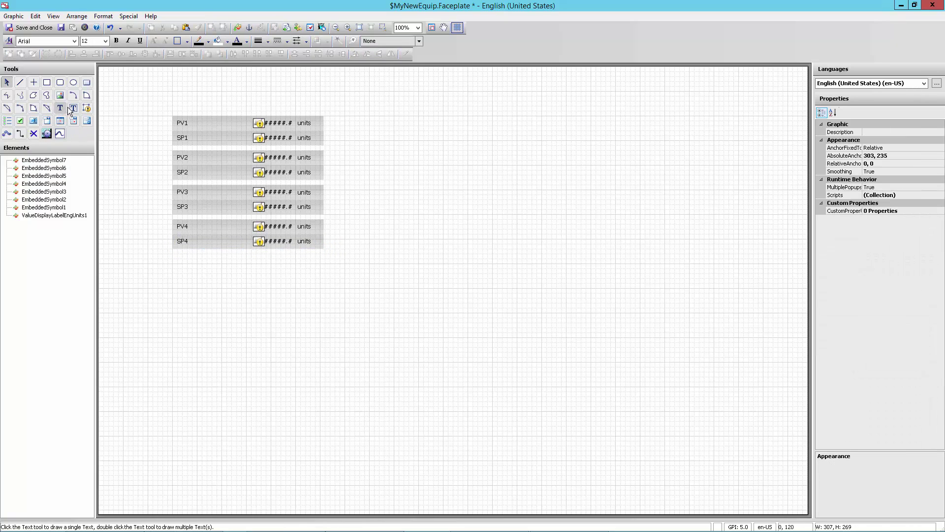
left_click(179, 104)
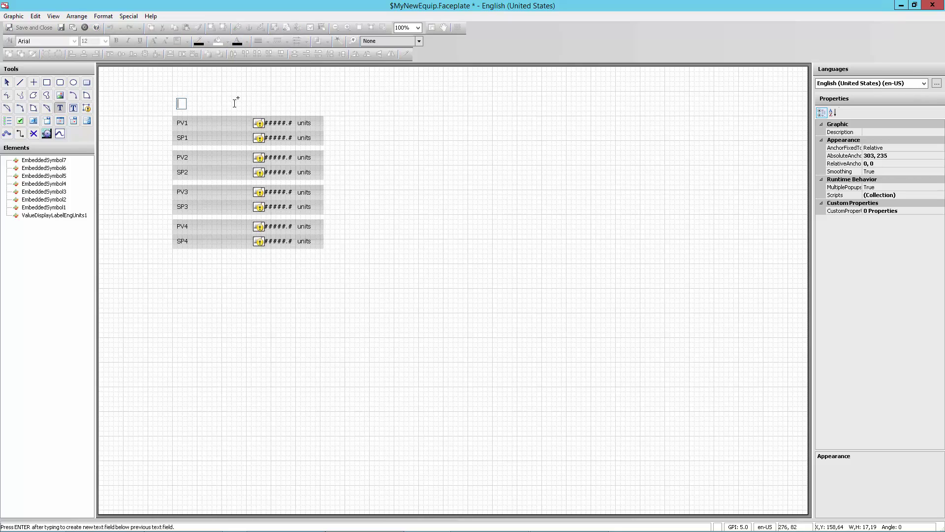
type("#")
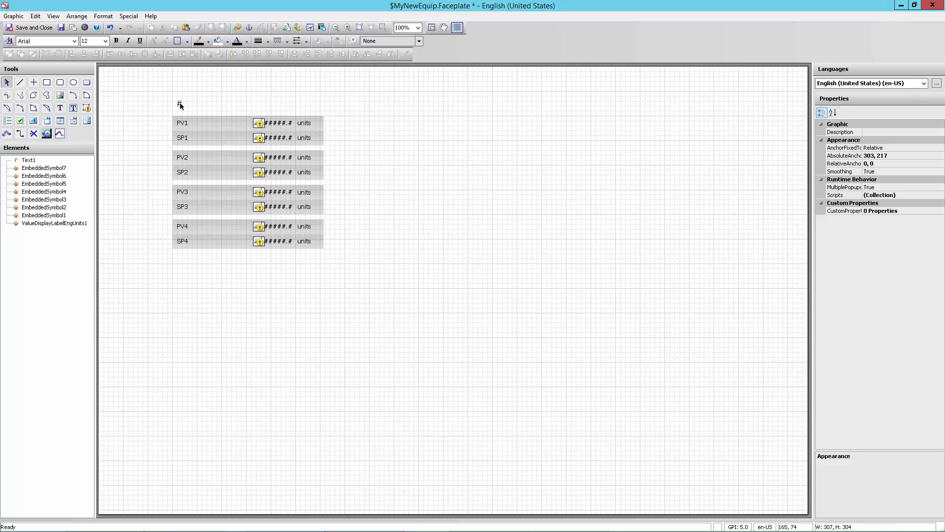
key("Escape")
left_click(419, 42)
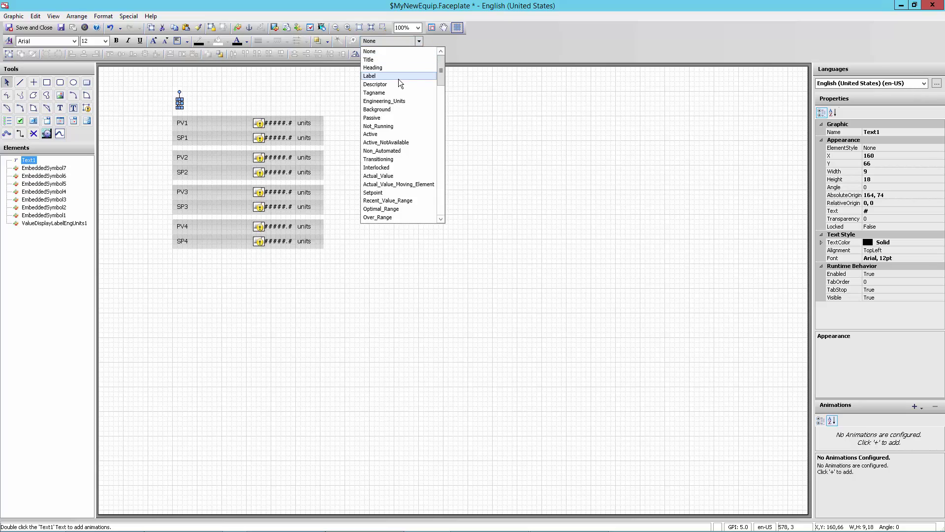
left_click(380, 69)
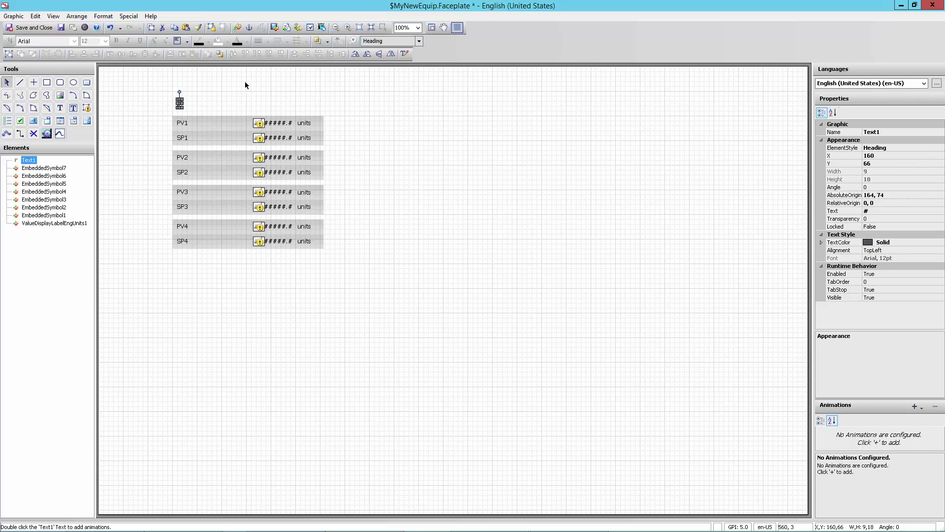
Add a Value Display animation in Name mode so the text shows the tag name.
right_click(179, 104)
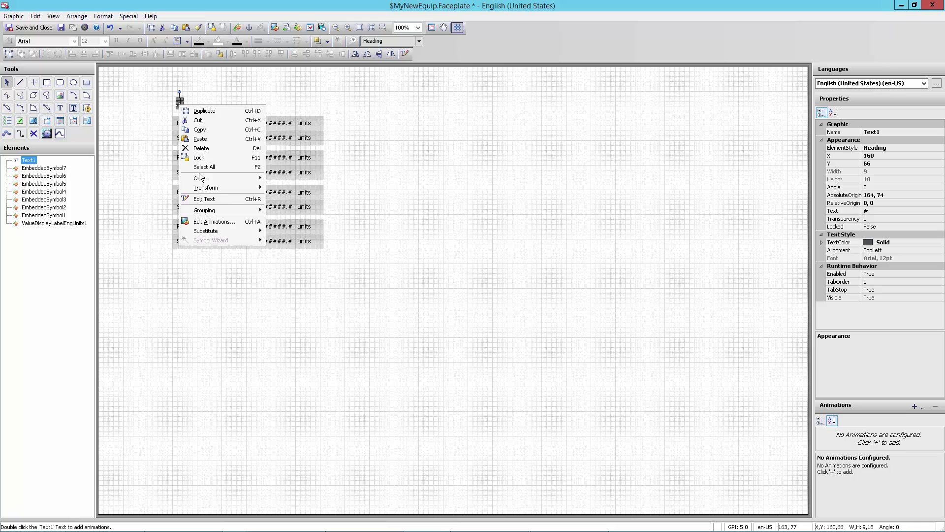
left_click(215, 221)
left_click(344, 151)
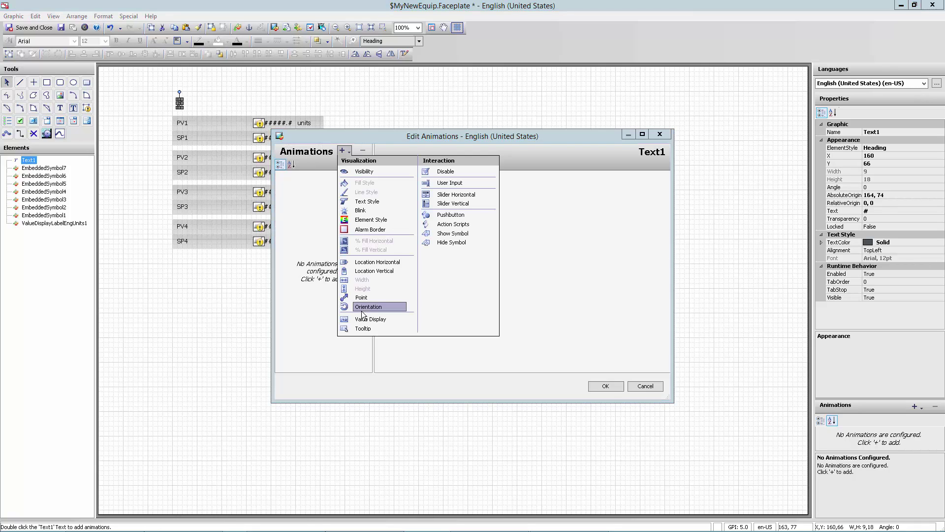
left_click(367, 303)
left_click(601, 186)
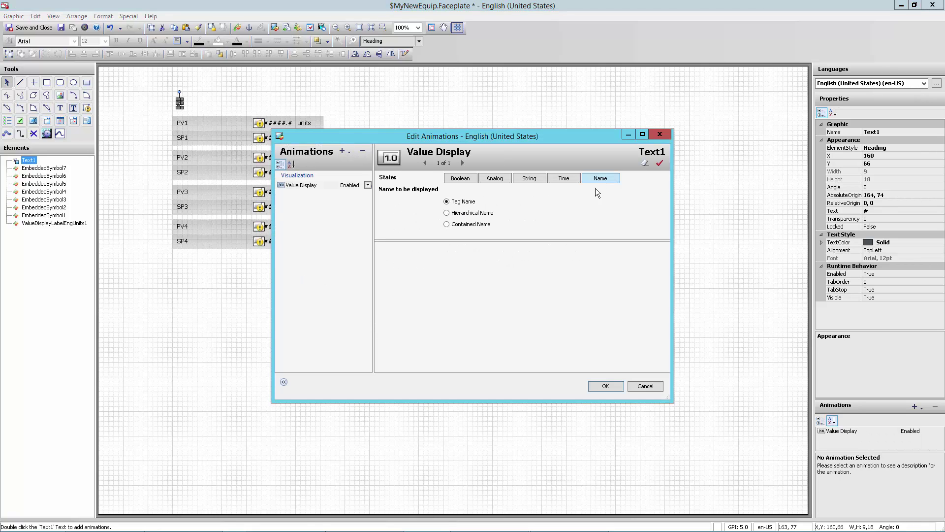
left_click(606, 386)
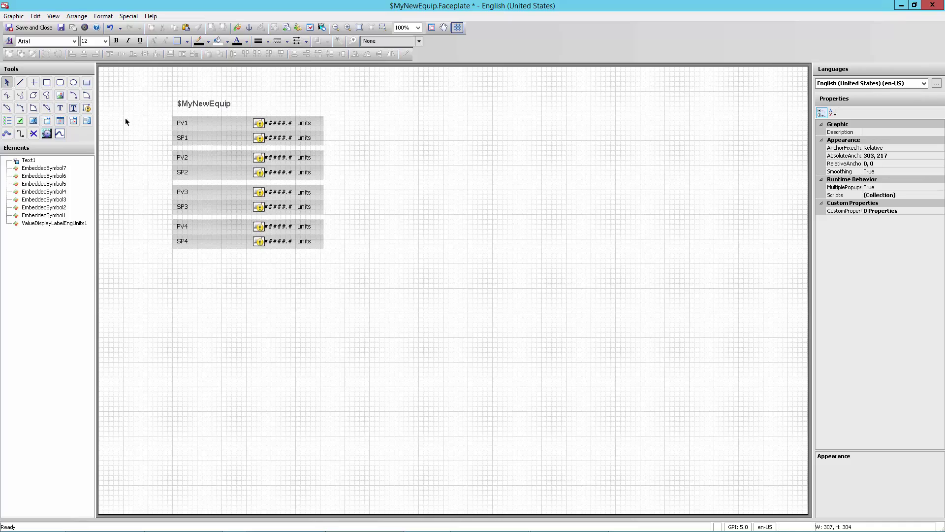
Embed a PanelRaised symbol from the Panels category onto the faceplate.
left_click(241, 28)
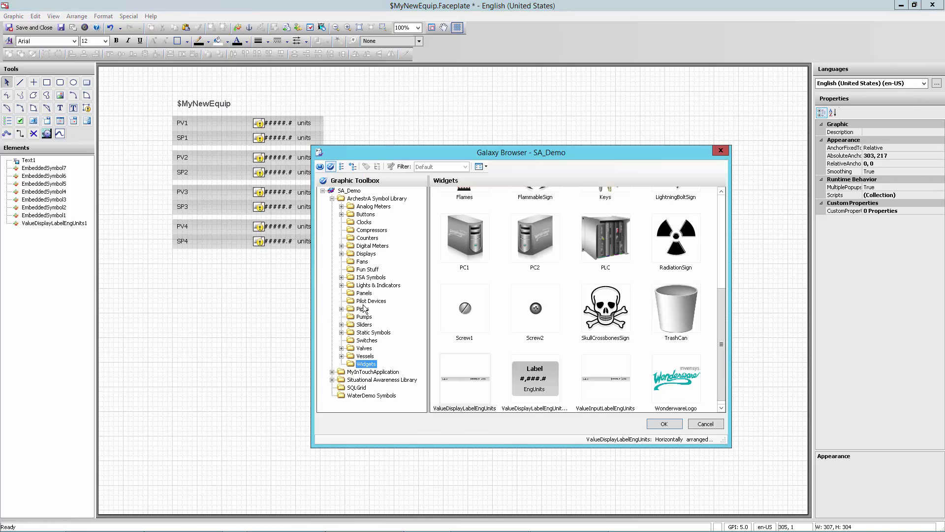
left_click(364, 293)
left_click(675, 213)
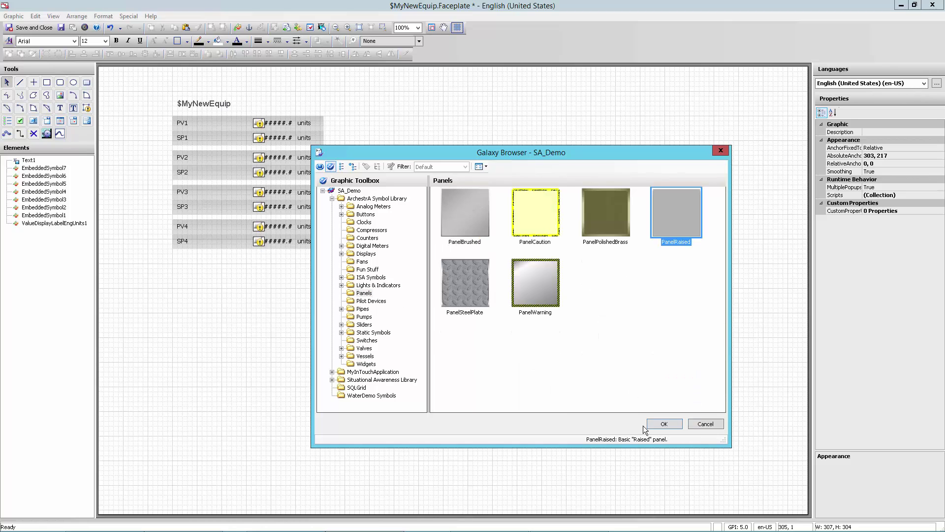
left_click(666, 424)
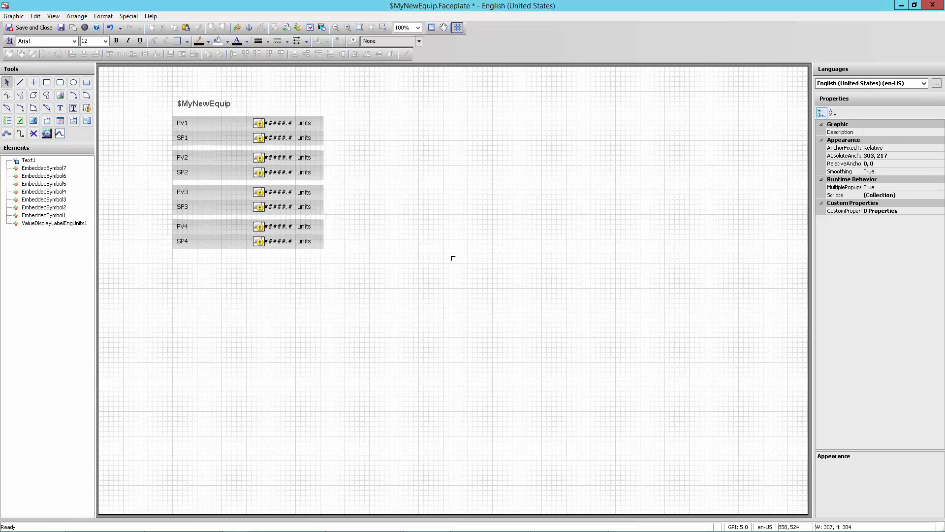
left_click(226, 120)
Send the panel to back, move it up-left and resize it to 330x320.
right_click(256, 158)
mouse_move(299, 233)
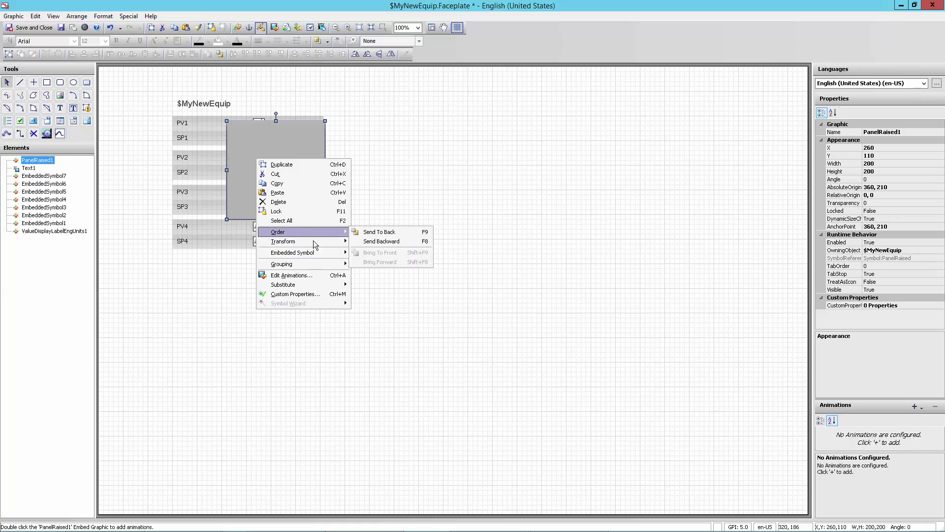
left_click(389, 233)
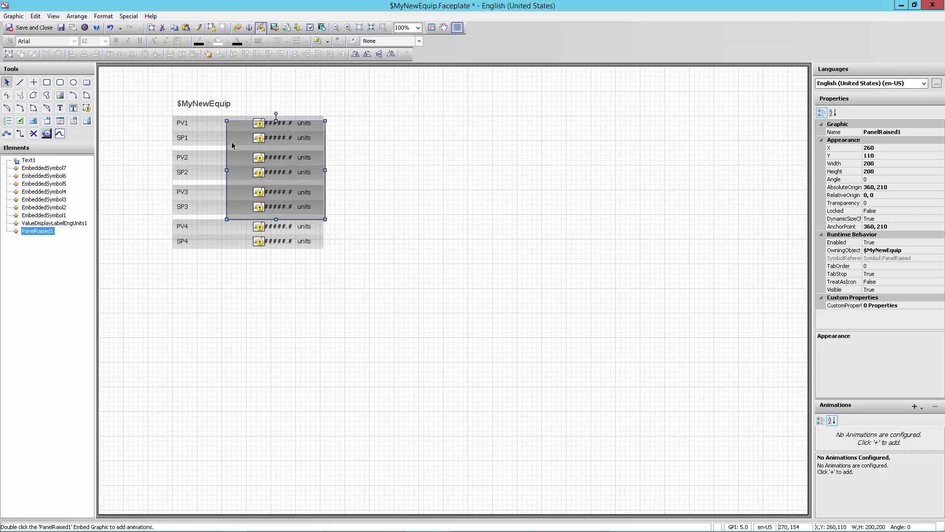
left_click_drag(228, 144, 166, 121)
left_click_drag(265, 195, 330, 253)
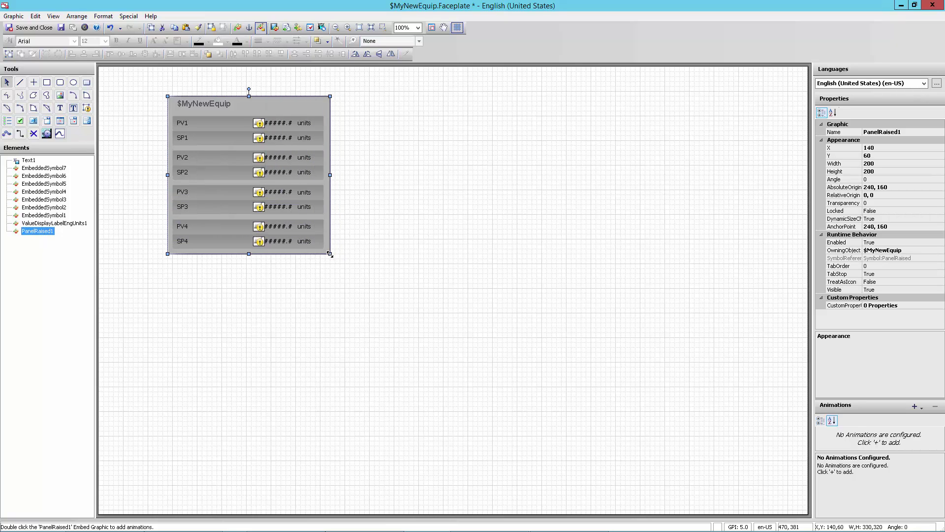
left_click(337, 309)
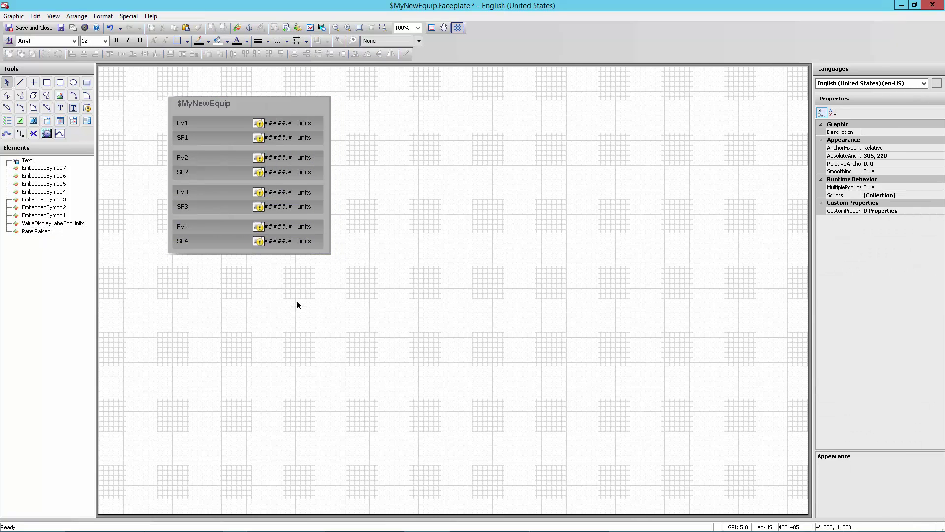
left_click(188, 137)
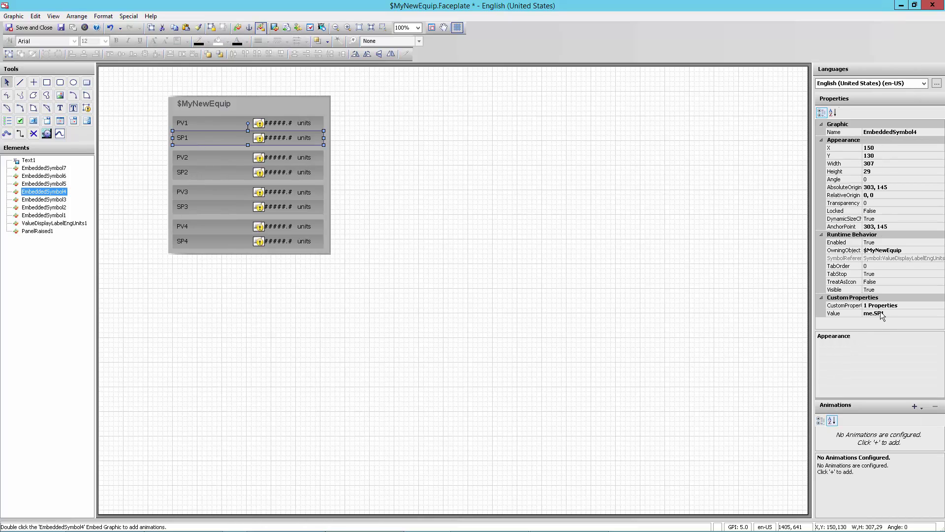
Save and close the finished Faceplate graphic of $MyNewEquip.
left_click(269, 319)
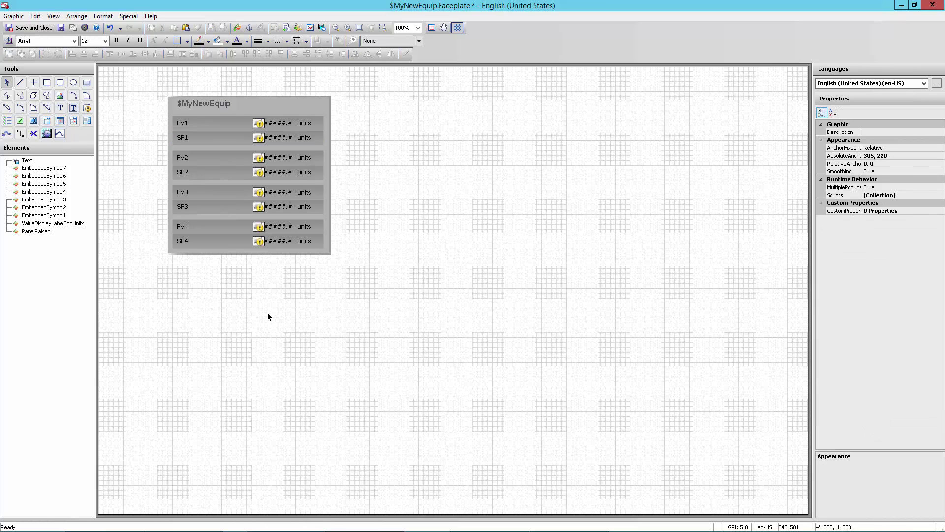
left_click(194, 102)
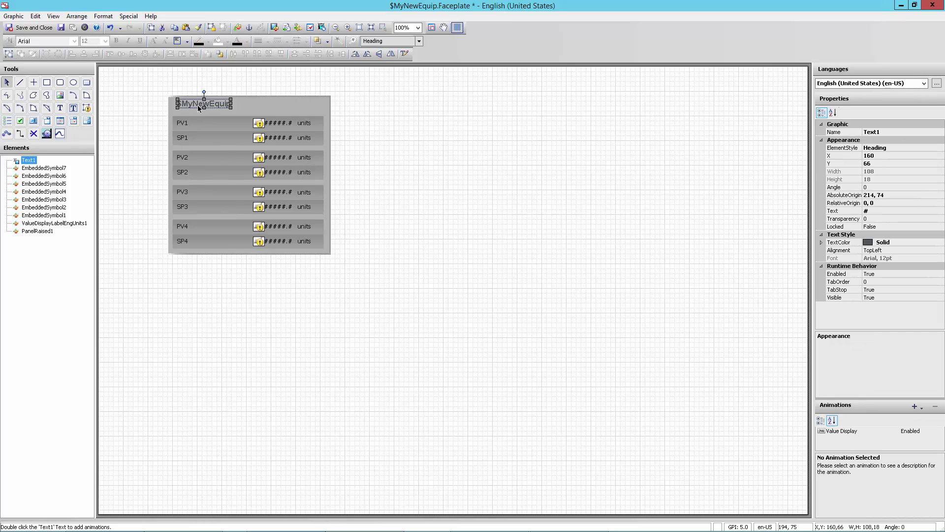
left_click(153, 146)
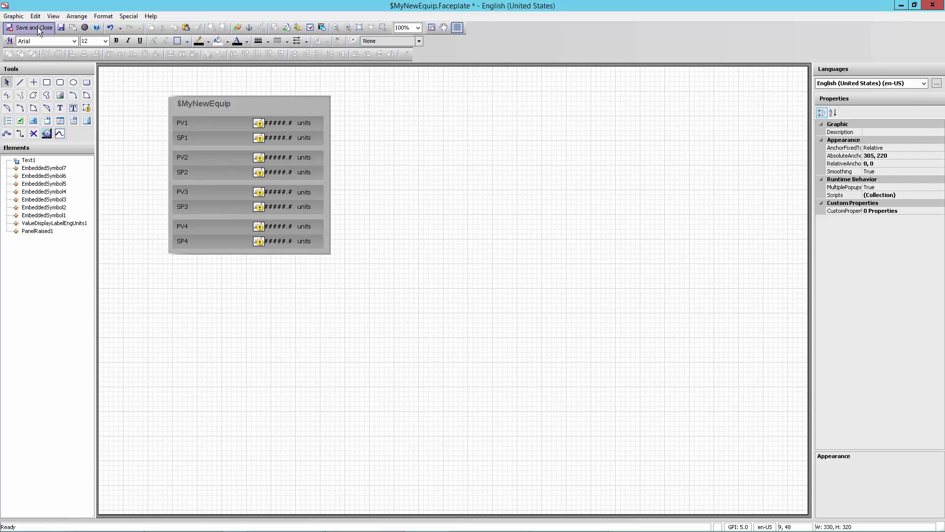
left_click(42, 28)
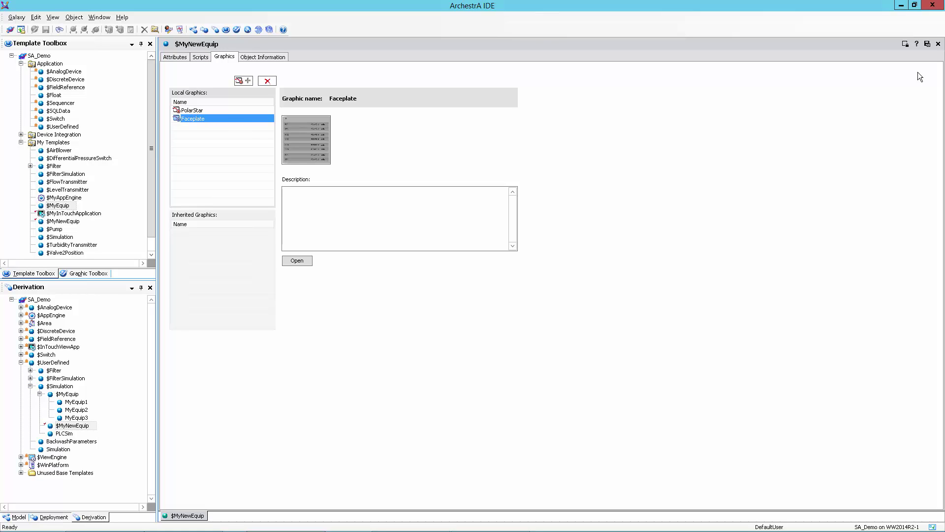
Close the $MyNewEquip template editor and check the template in.
left_click(938, 43)
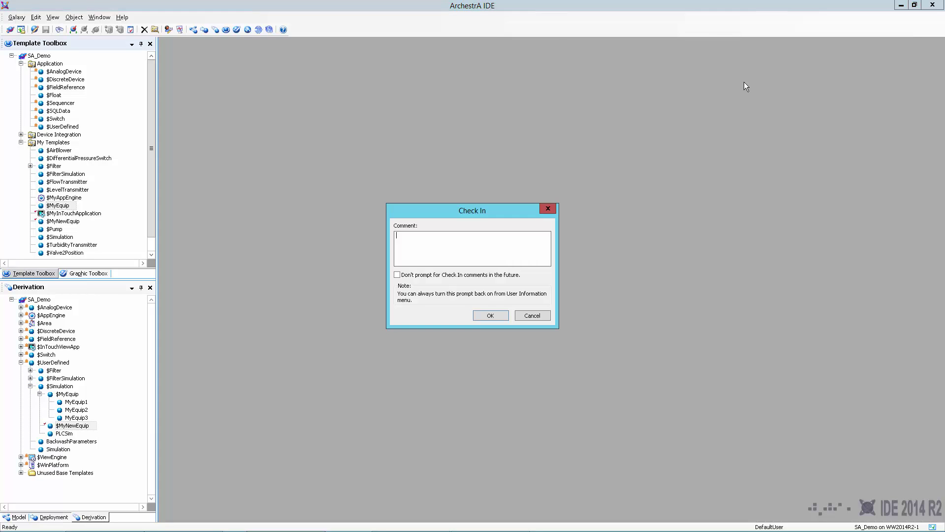
left_click(486, 317)
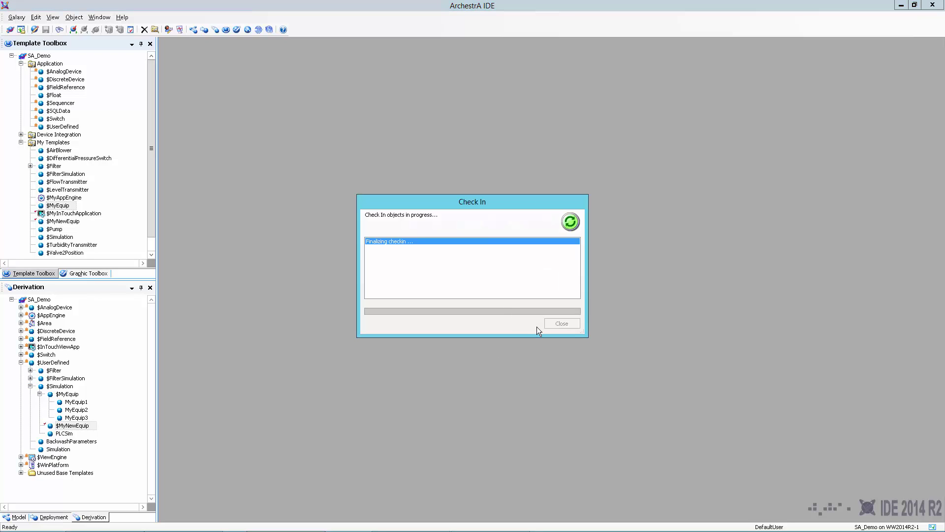
left_click(562, 323)
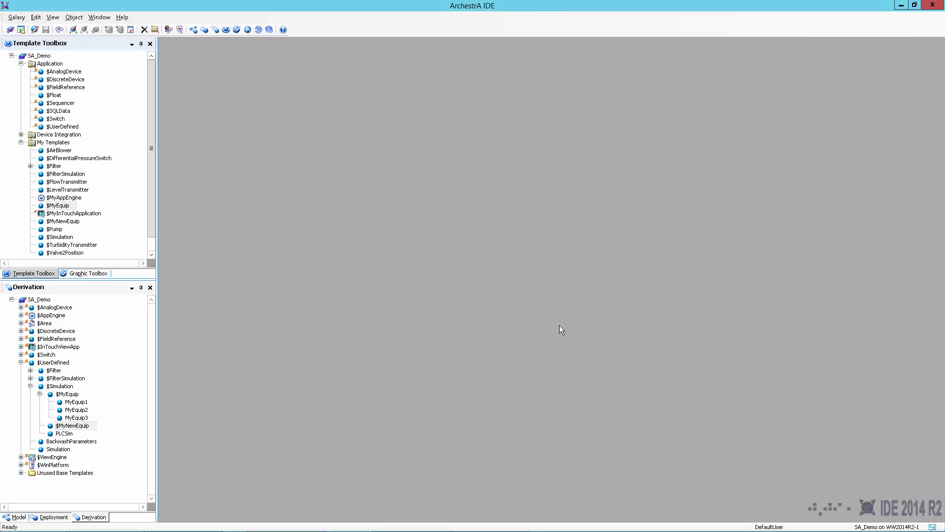
Delete the MyEquip1, MyEquip2 and MyEquip3 polar star graphics from the WindowMaker test window.
left_click(411, 524)
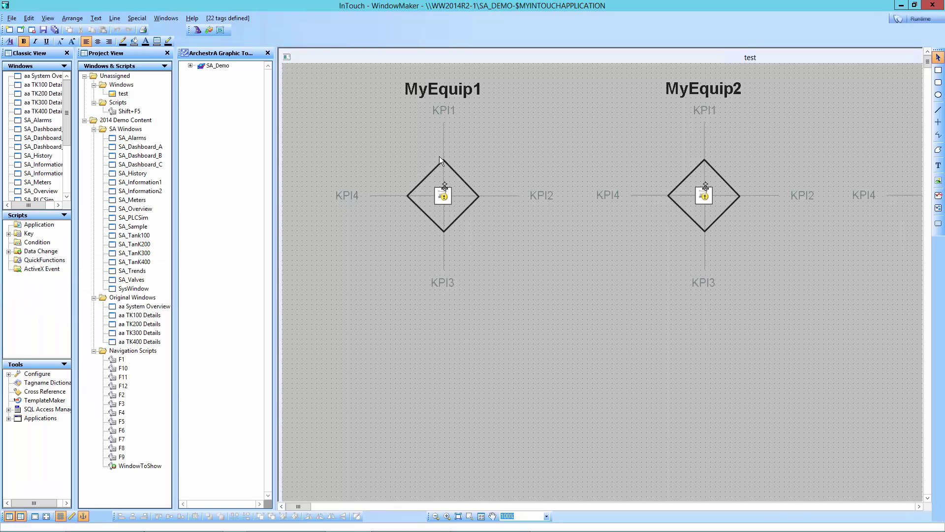
left_click(445, 92)
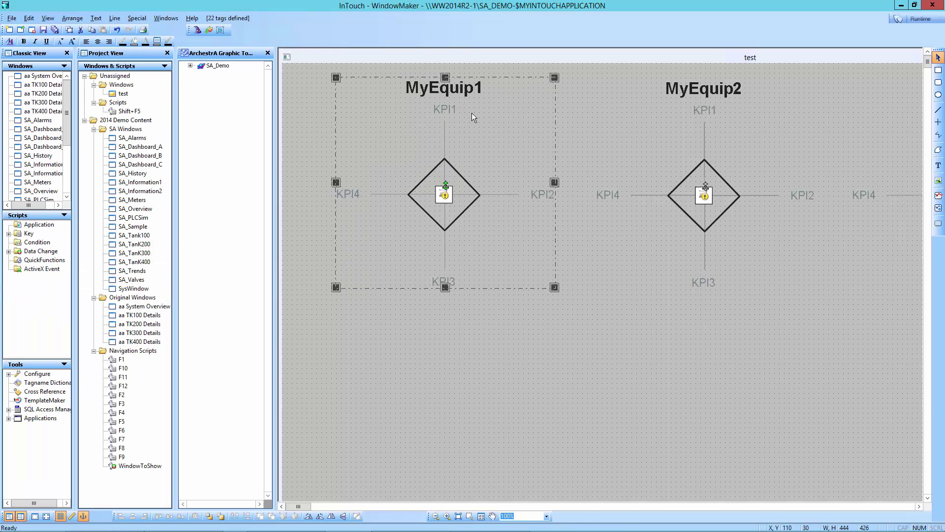
left_click(706, 86, "shift")
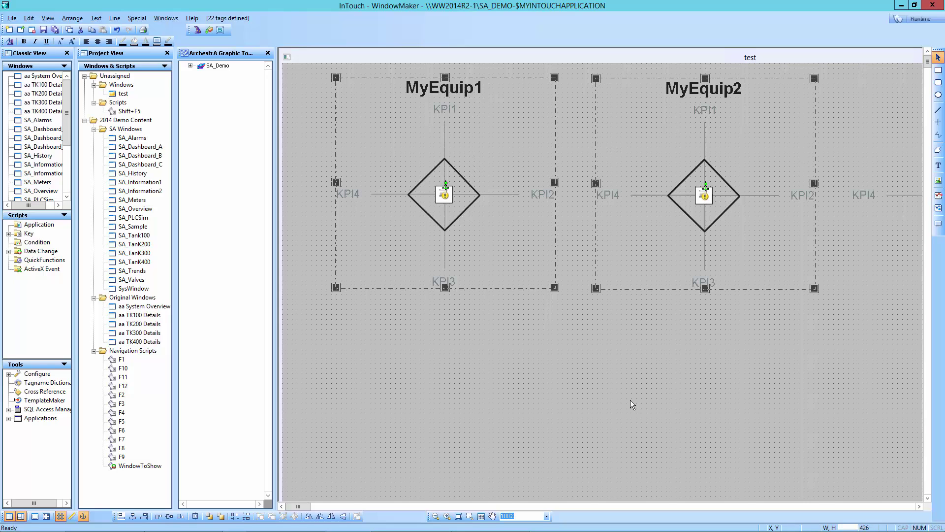
key("Delete")
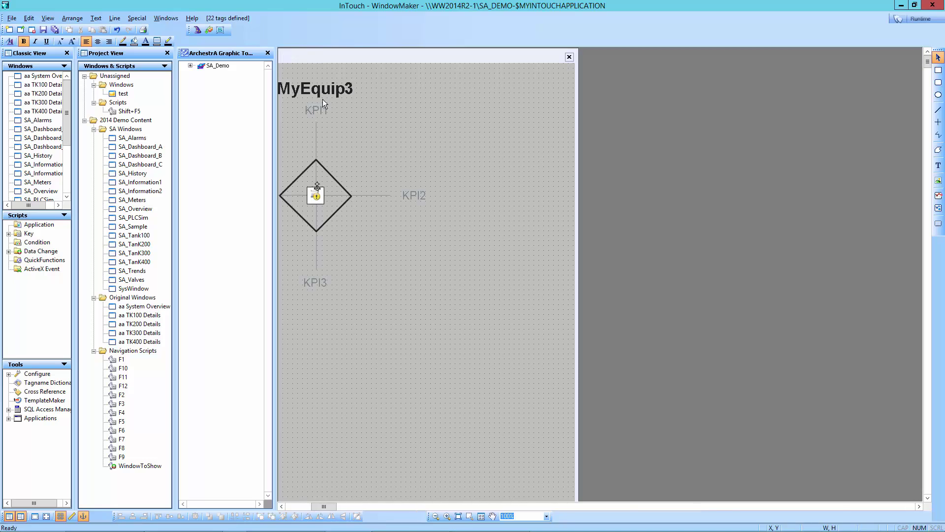
left_click(313, 94)
key("Delete")
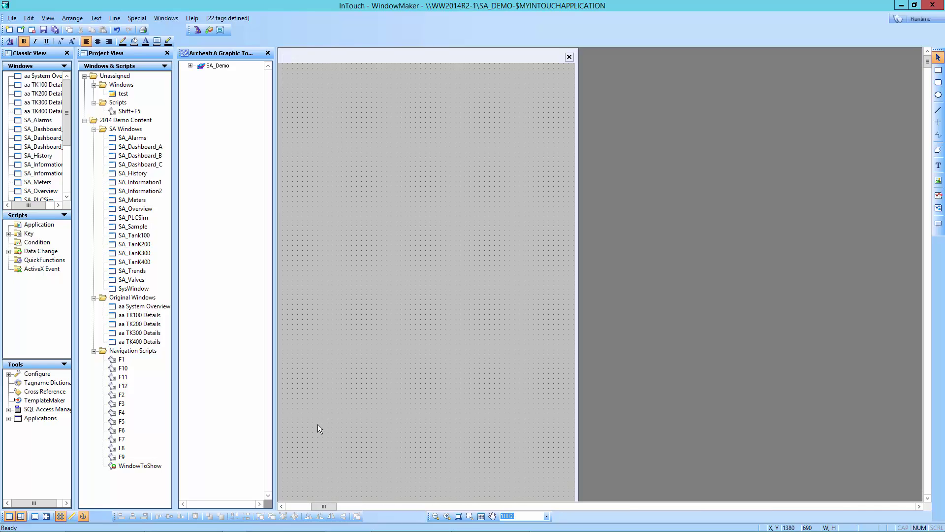
left_click_drag(323, 507, 284, 507)
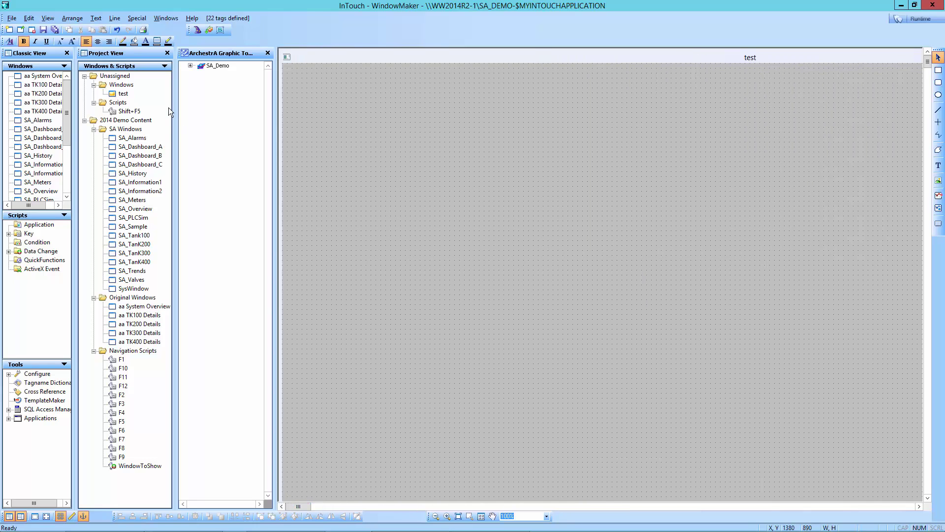
Choose the PolarStar graphic of $MyNewEquip from My Templates in the Template Toolbox.
left_click(208, 30)
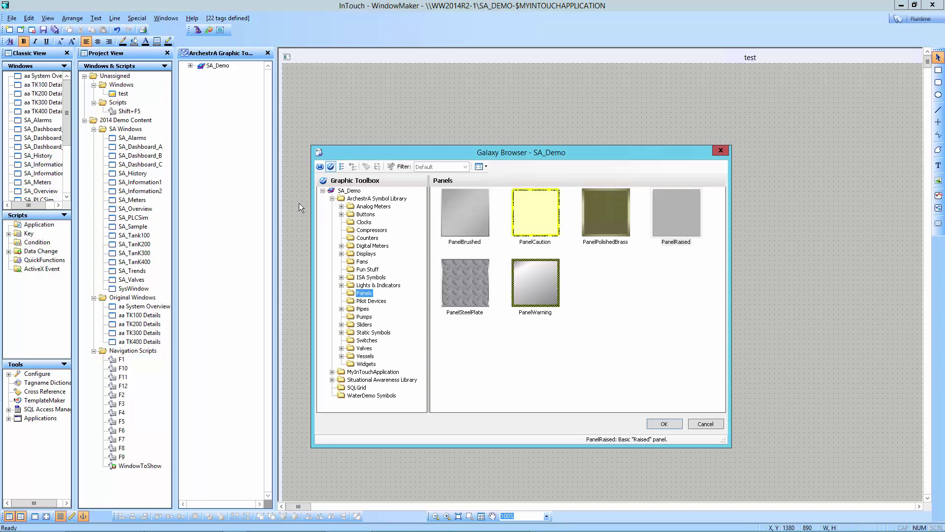
left_click(320, 167)
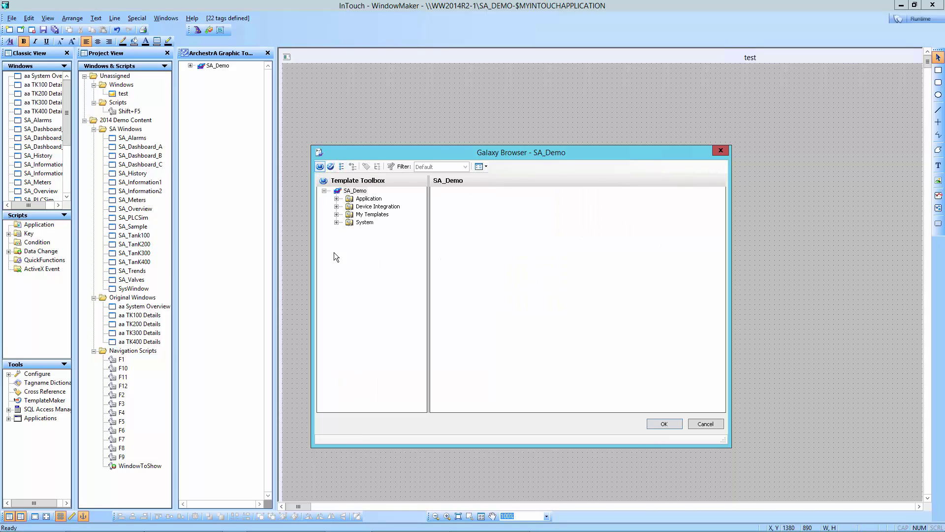
left_click(370, 215)
left_click(337, 215)
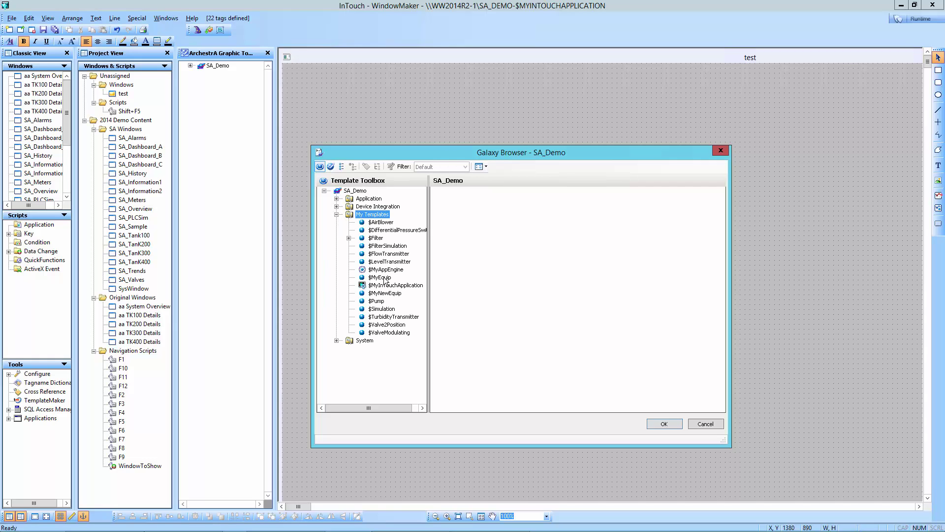
left_click(393, 294)
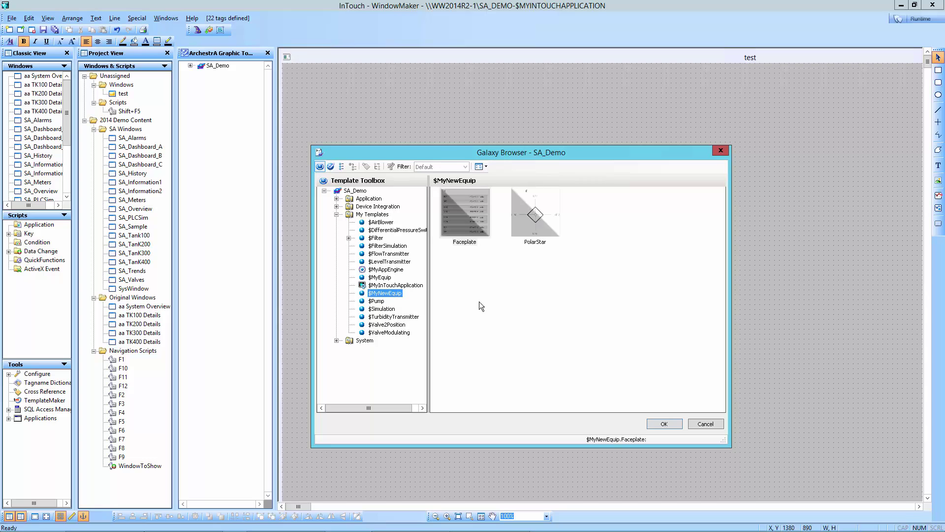
left_click(533, 222)
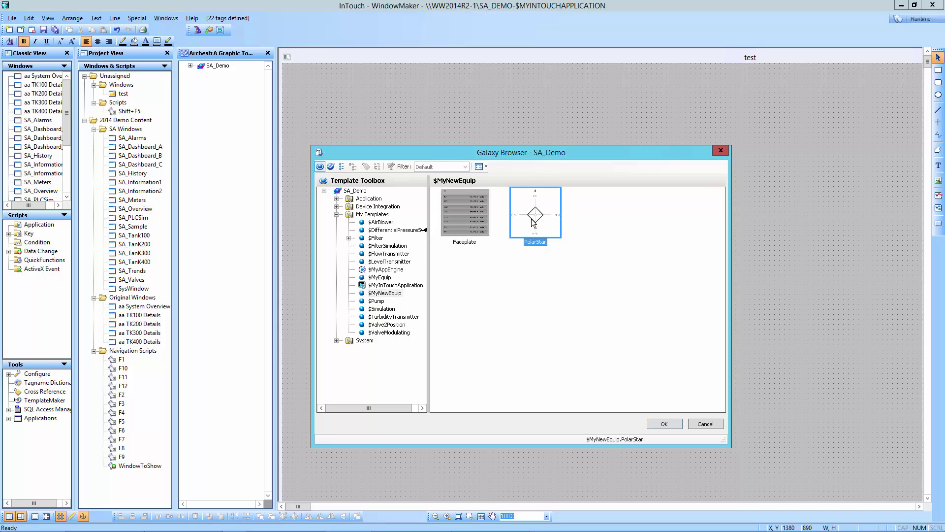
left_click(663, 424)
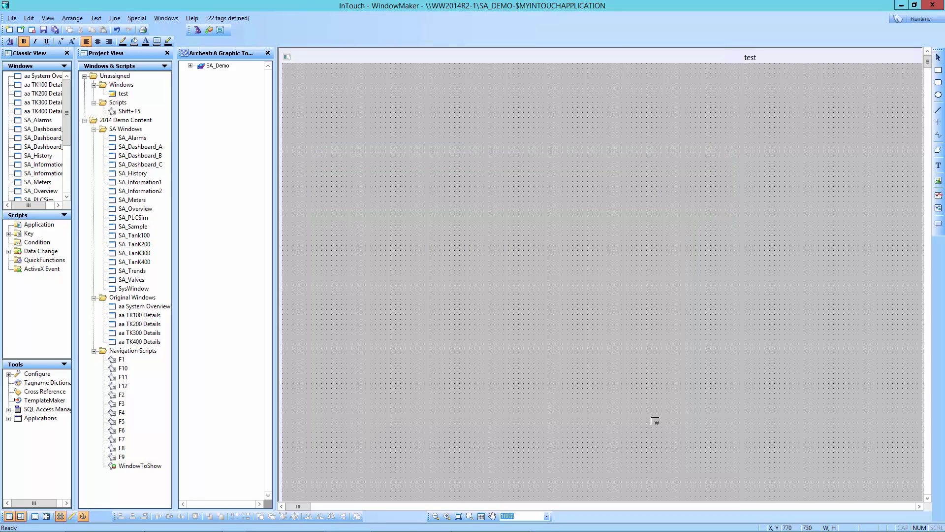
Place the PolarStar near the window's top-left as instance MyNewEquip1.
left_click(343, 164)
left_click(483, 271)
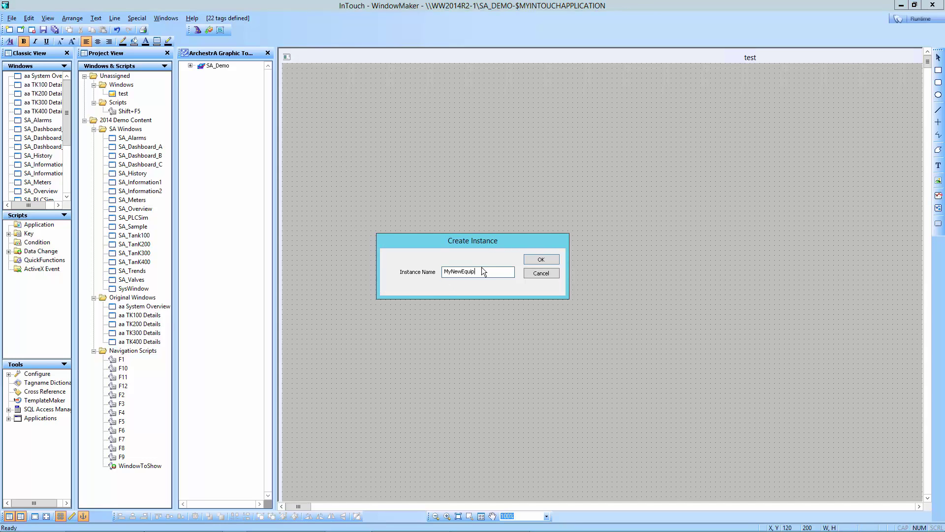
type("1")
left_click(536, 263)
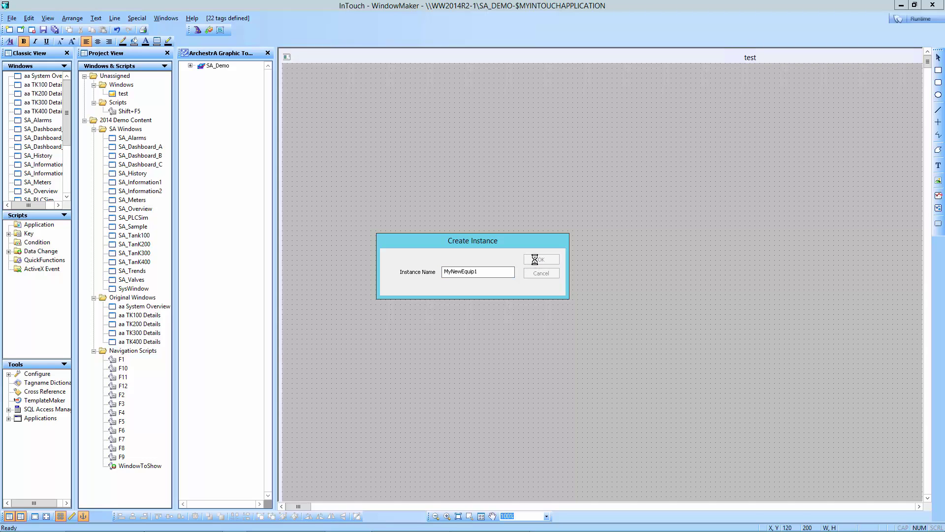
left_click(396, 216)
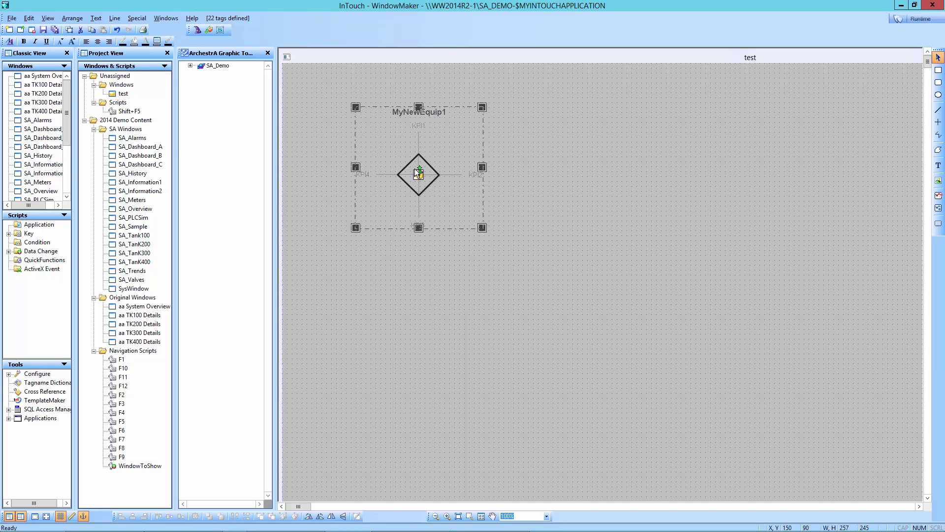
Duplicate the MyNewEquip1 symbol as a test copy, then erase the copy.
key("ctrl+d")
mouse_move(424, 185)
left_mouse_down()
mouse_move(603, 169)
mouse_move(586, 176)
left_mouse_up()
right_click(586, 176)
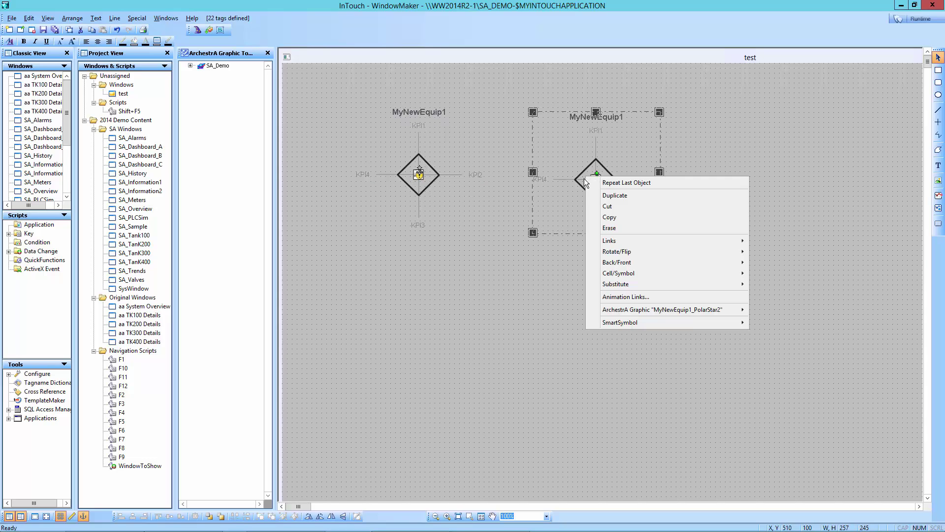
left_click(562, 252)
left_click(583, 191)
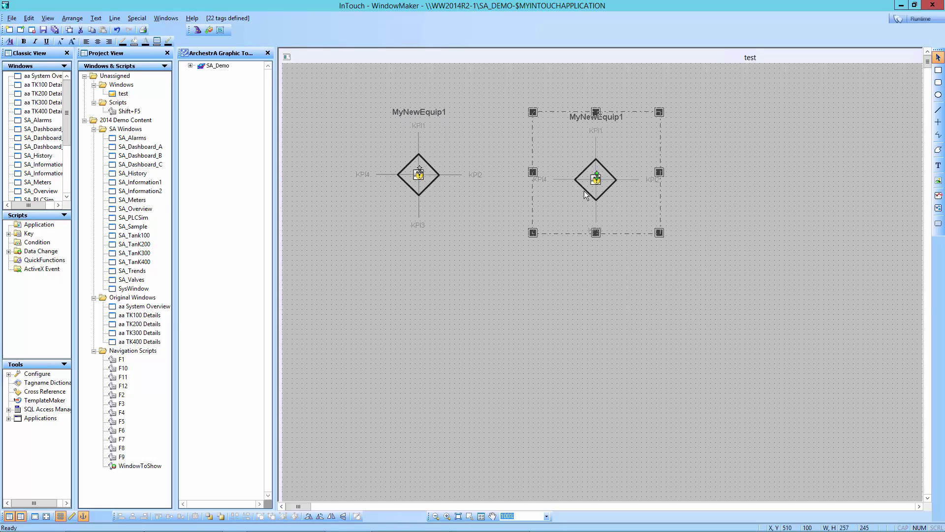
key("Delete")
Repeat Last Object to add a PolarStar instance named MyNewEquip2 right of MyNewEquip1.
right_click(502, 186)
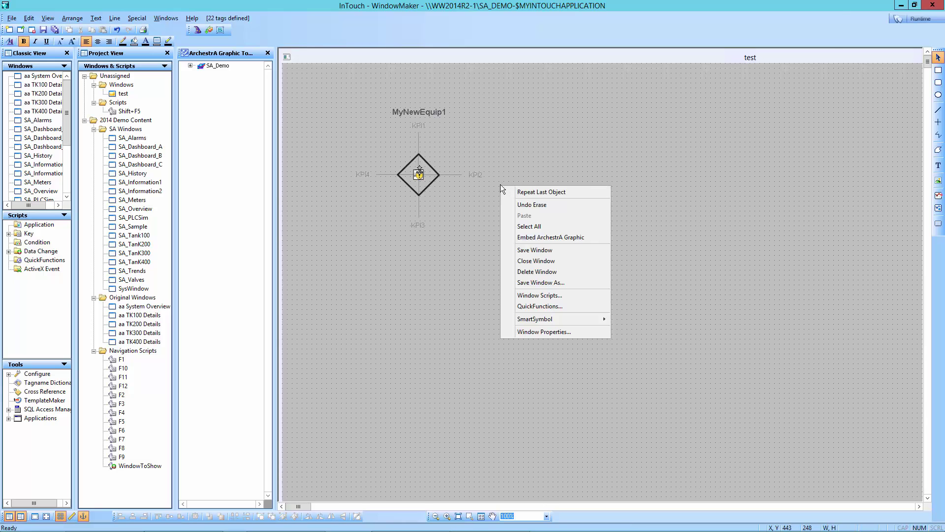
left_click(537, 192)
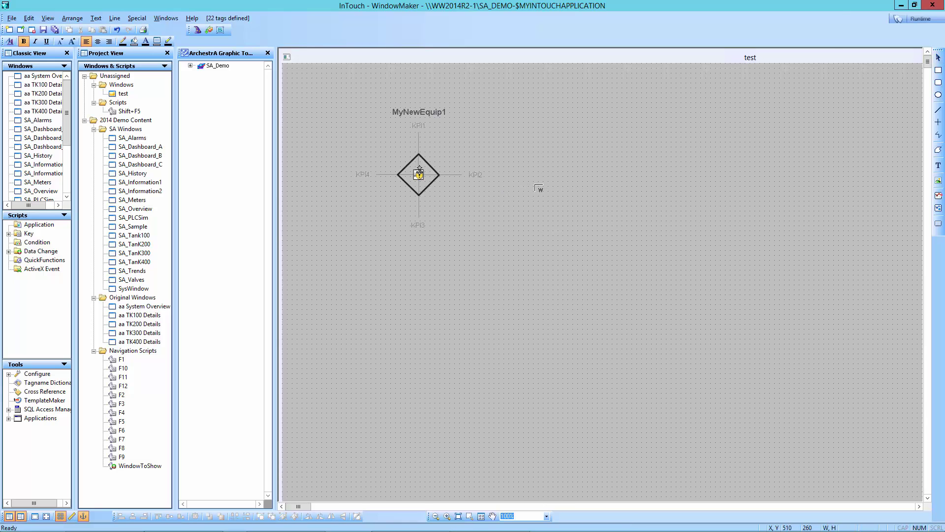
left_click(530, 101)
left_click(482, 271)
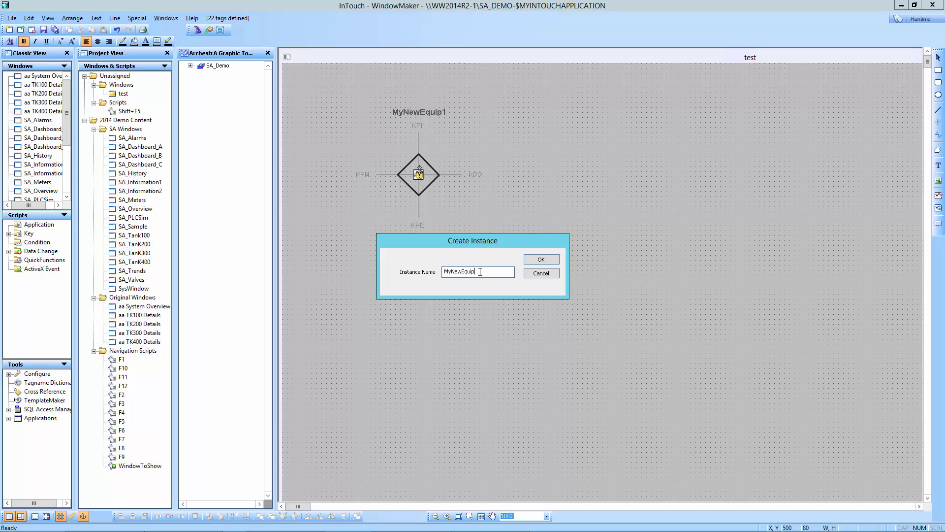
type("2")
left_click(542, 259)
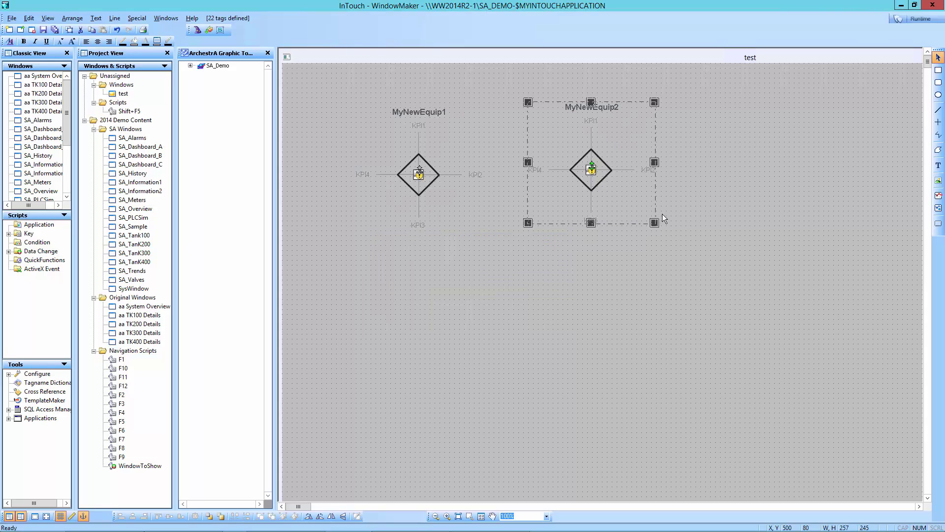
Repeat Last Object again to add MyNewEquip3 further right in the row.
right_click(704, 170)
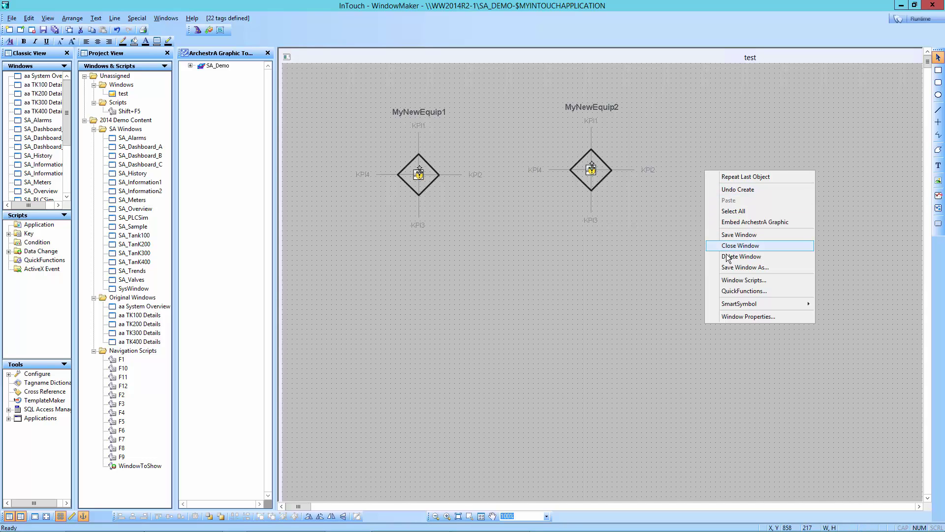
left_click(739, 176)
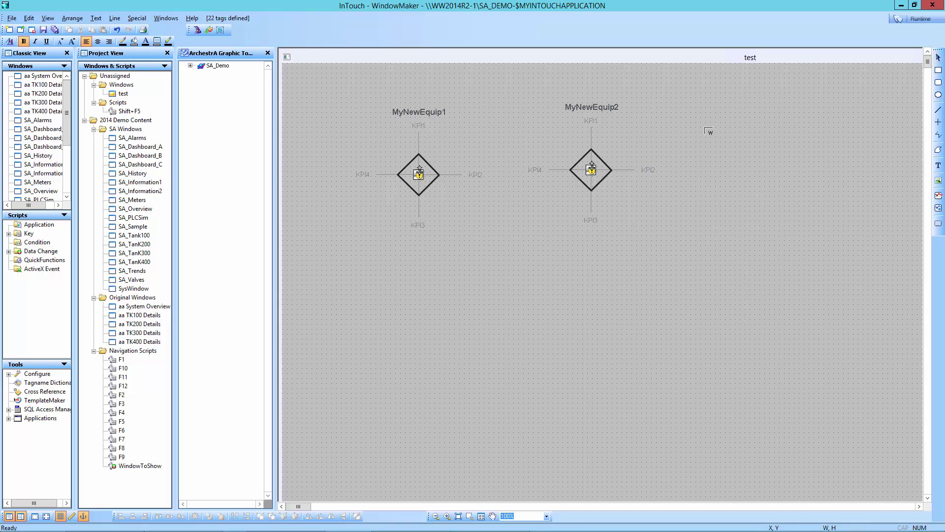
left_click(704, 102)
left_click(493, 273)
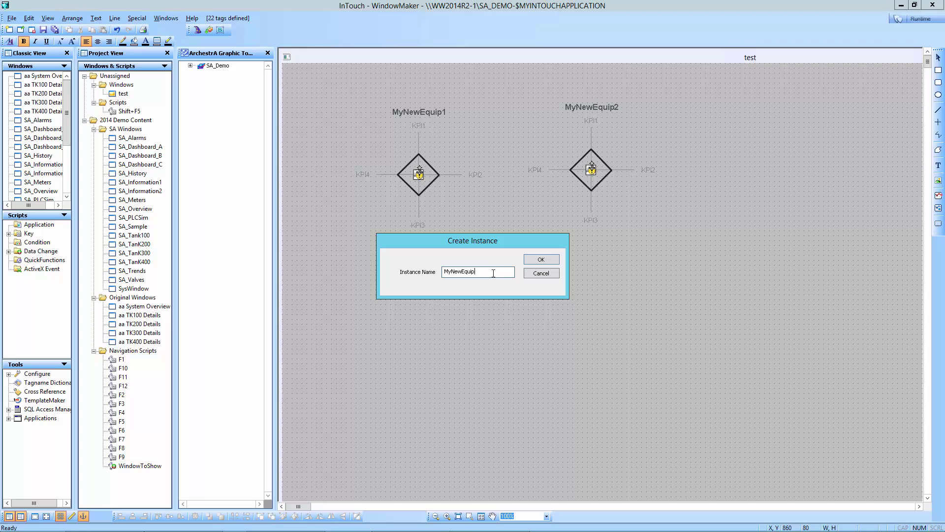
type("3")
left_click(548, 260)
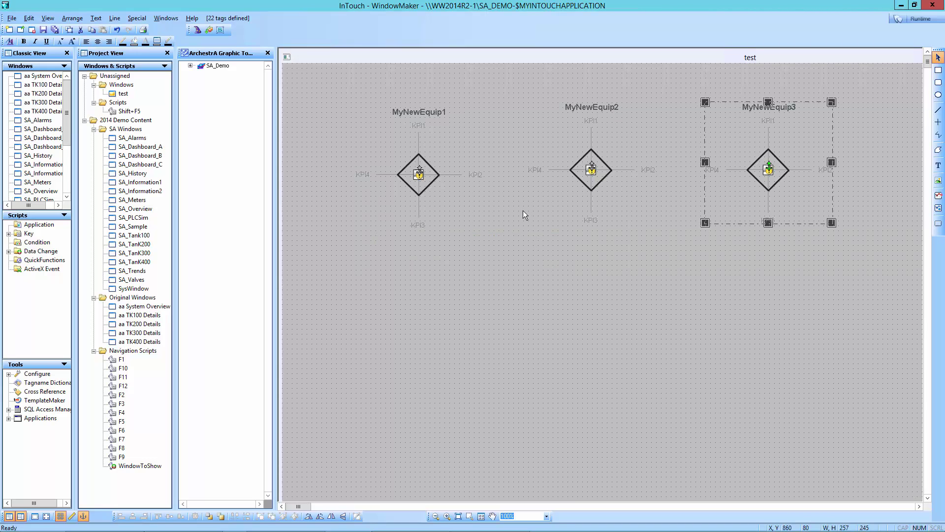
left_click(556, 261)
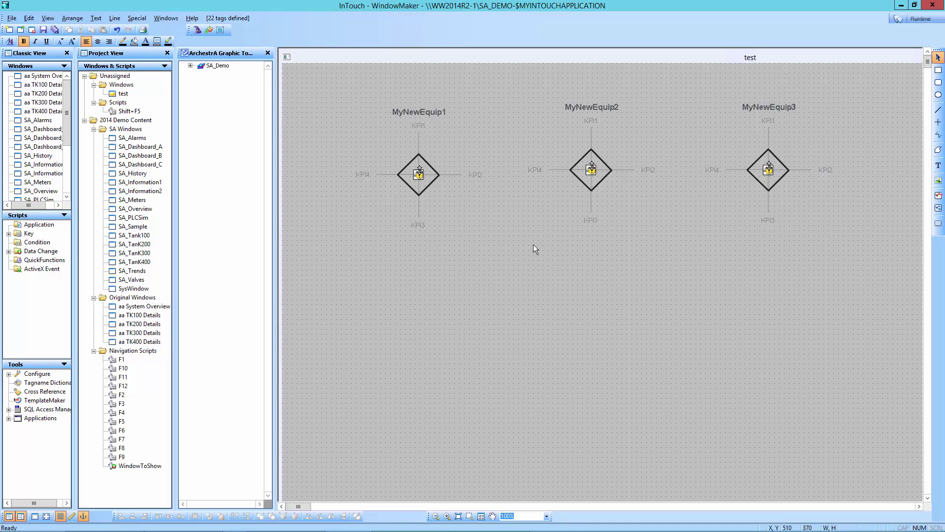
Deploy MyNewEquip1–MyNewEquip3 from under $MyNewEquip in the Derivation view with default options.
mouse_move(412, 530)
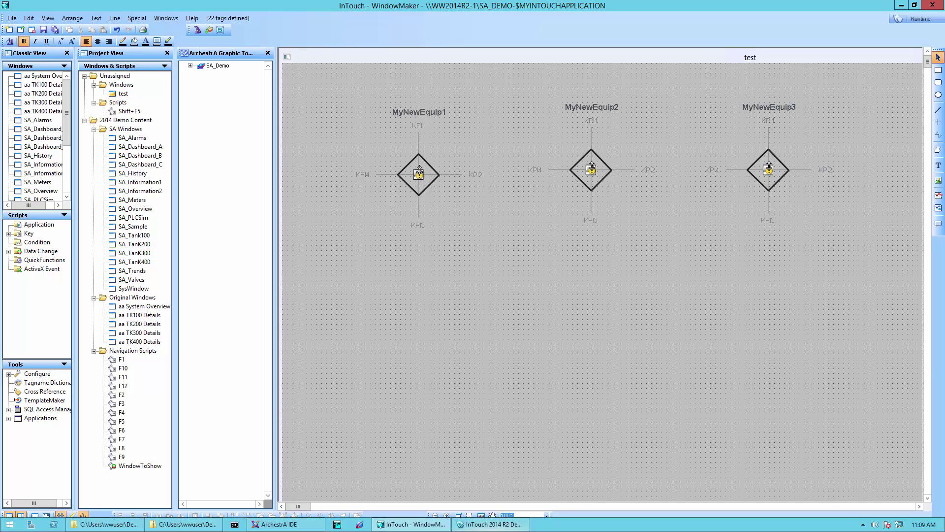
left_click(280, 525)
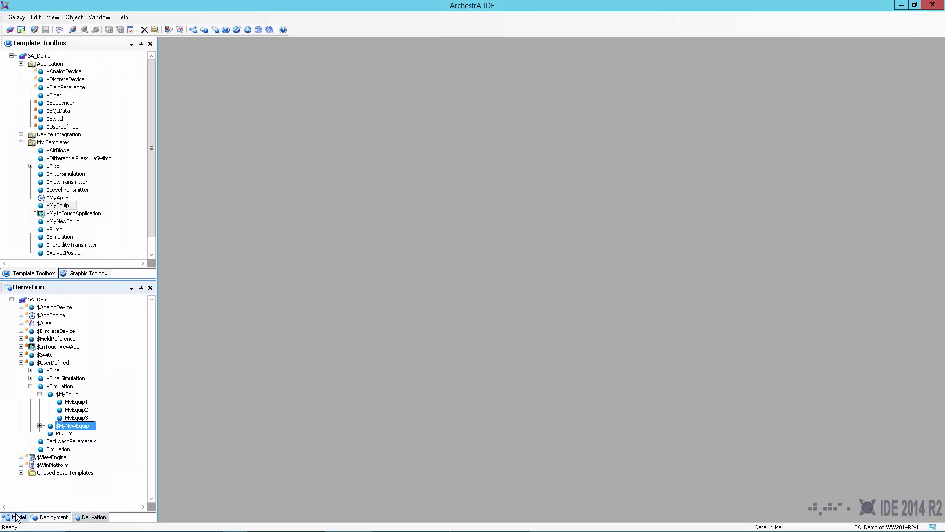
left_click(40, 425)
left_click(69, 434)
left_click(80, 449, "shift")
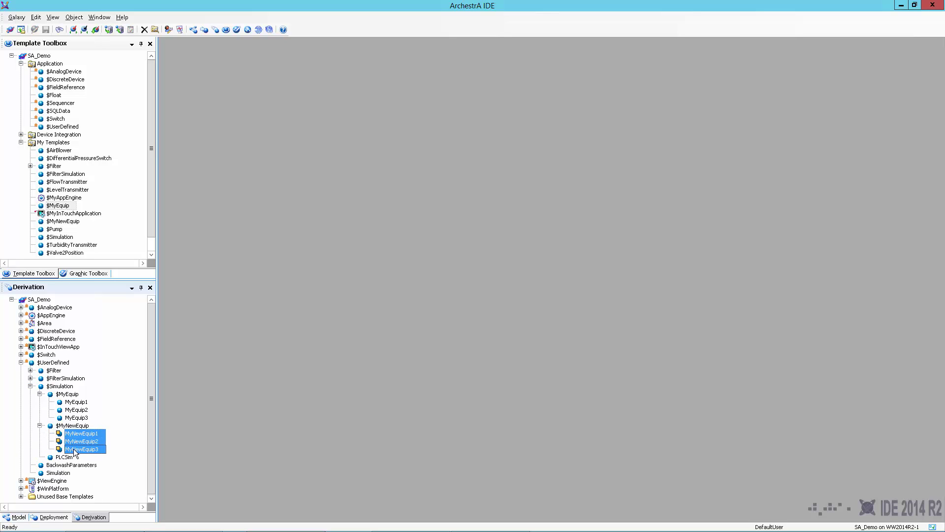
right_click(72, 442)
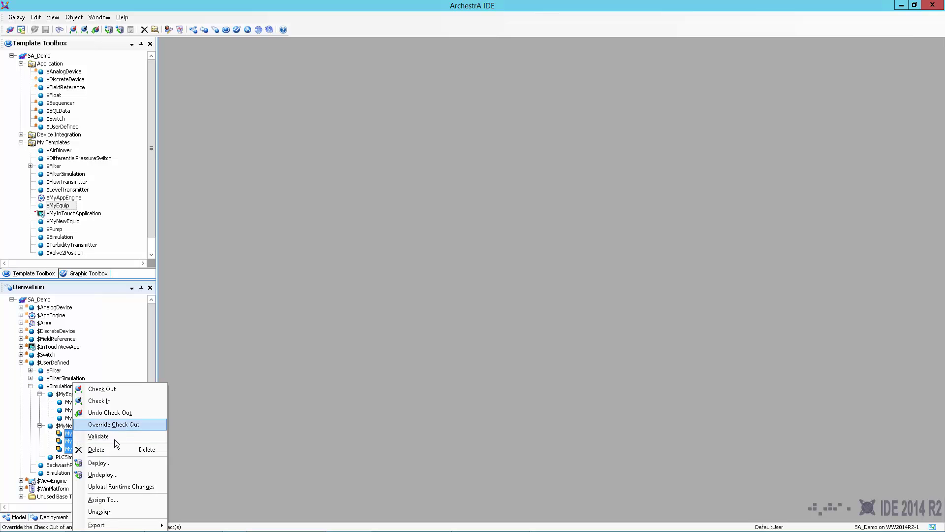
left_click(101, 464)
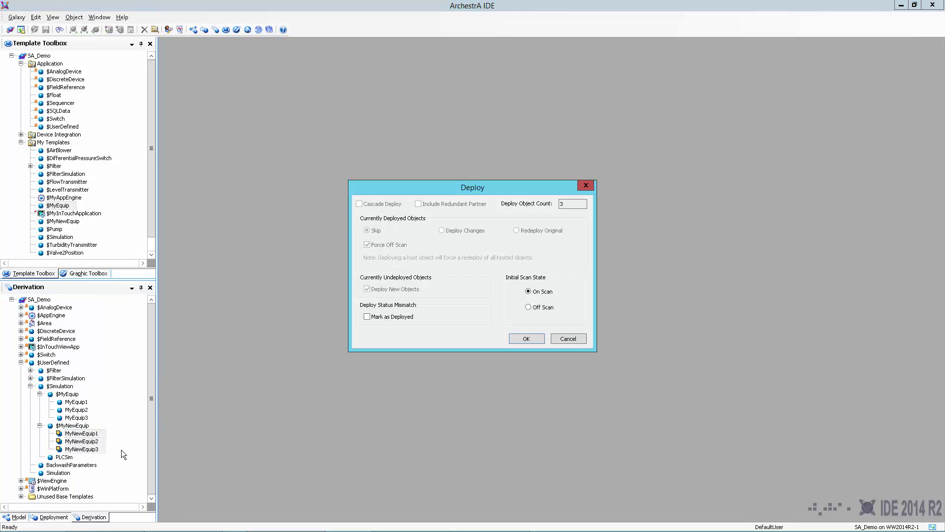
left_click(526, 338)
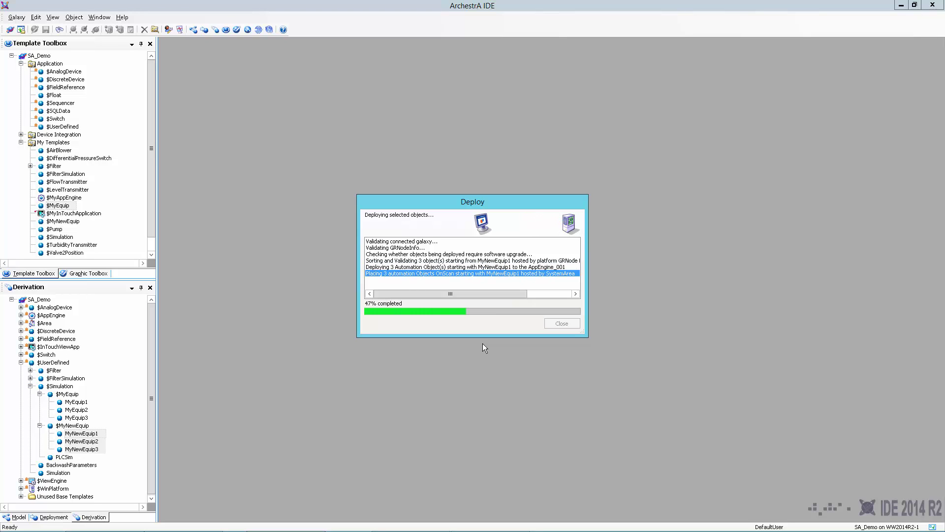
left_click(561, 323)
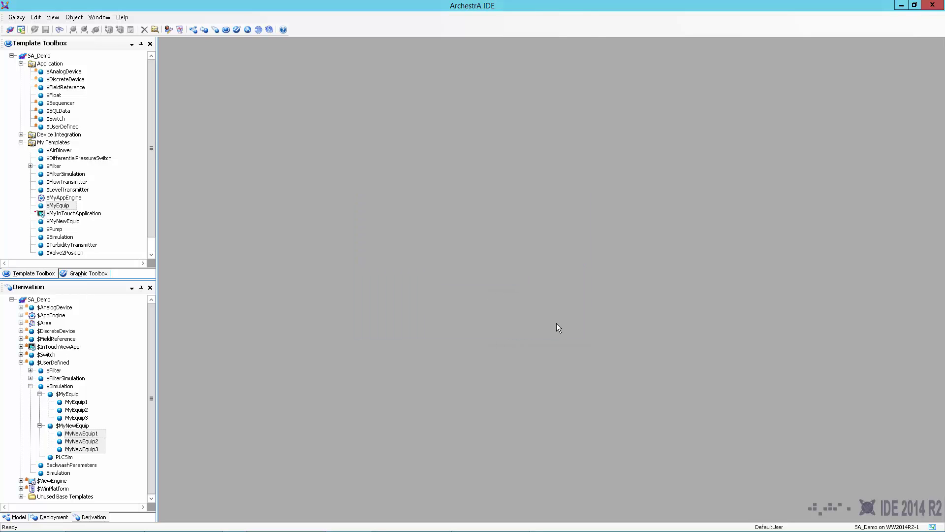
Run the test window in WindowViewer and open the MyNewEquip1, MyNewEquip2 and MyNewEquip3 faceplates.
left_click(426, 524)
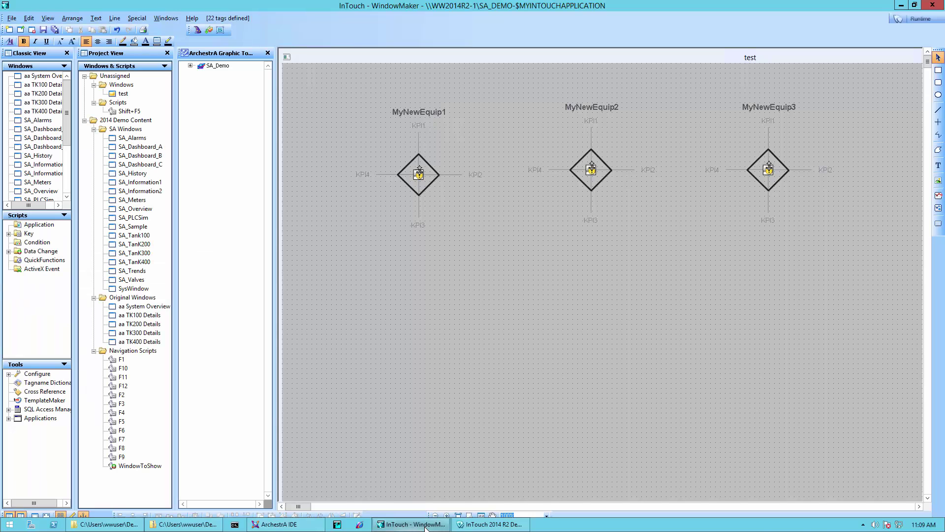
left_click(921, 19)
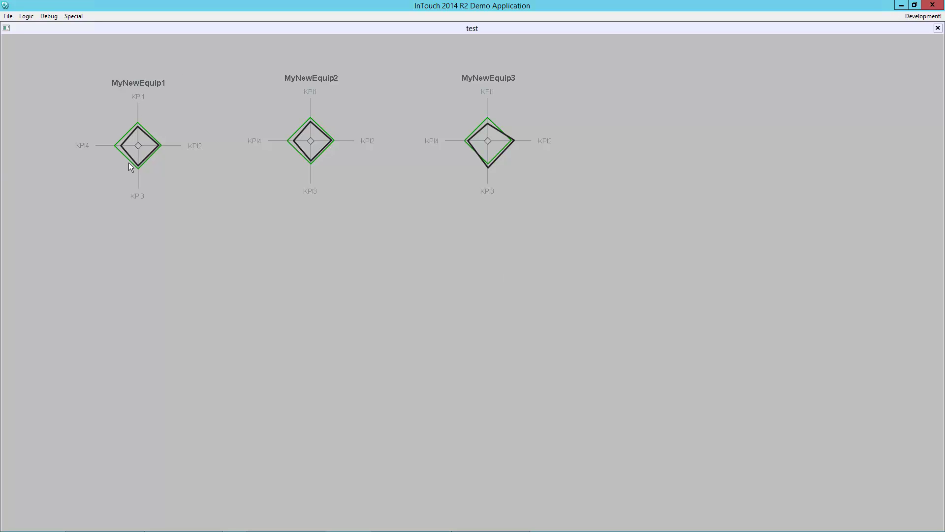
left_click(139, 146)
left_click(138, 146)
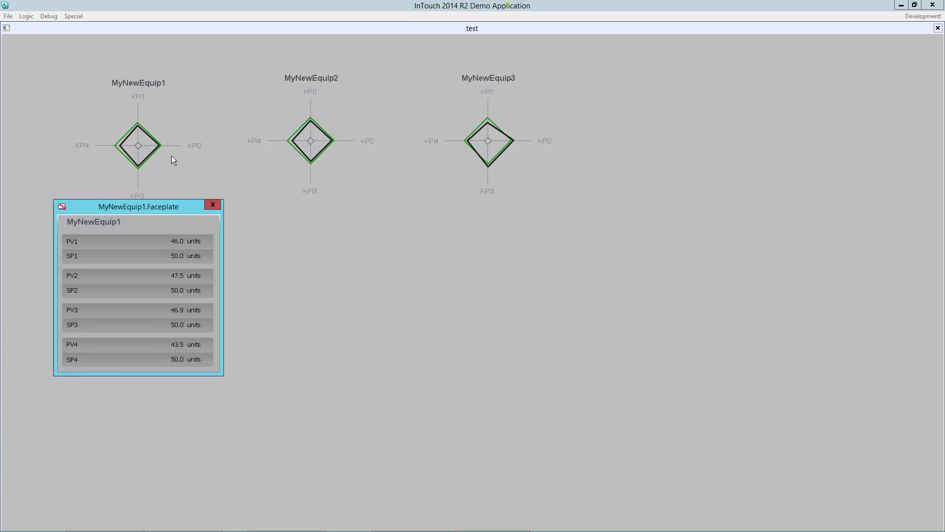
left_click(314, 140)
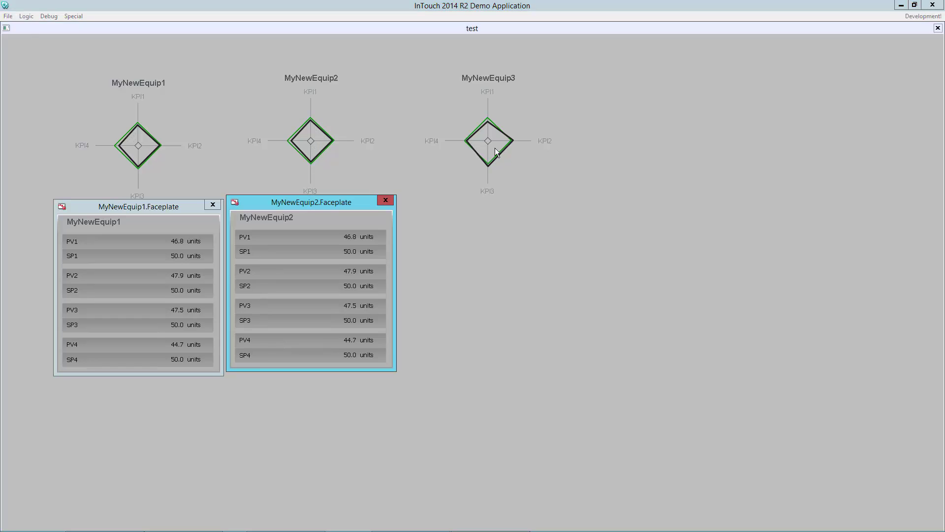
left_click(492, 141)
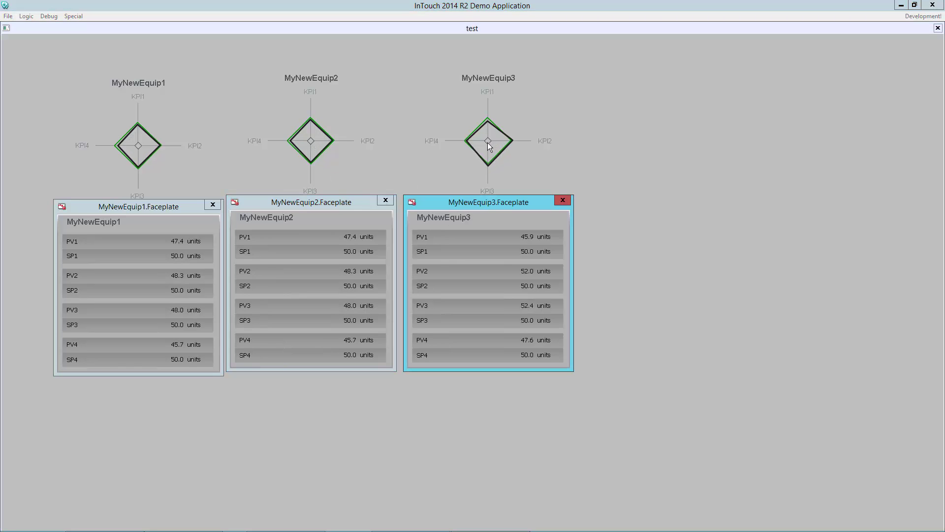